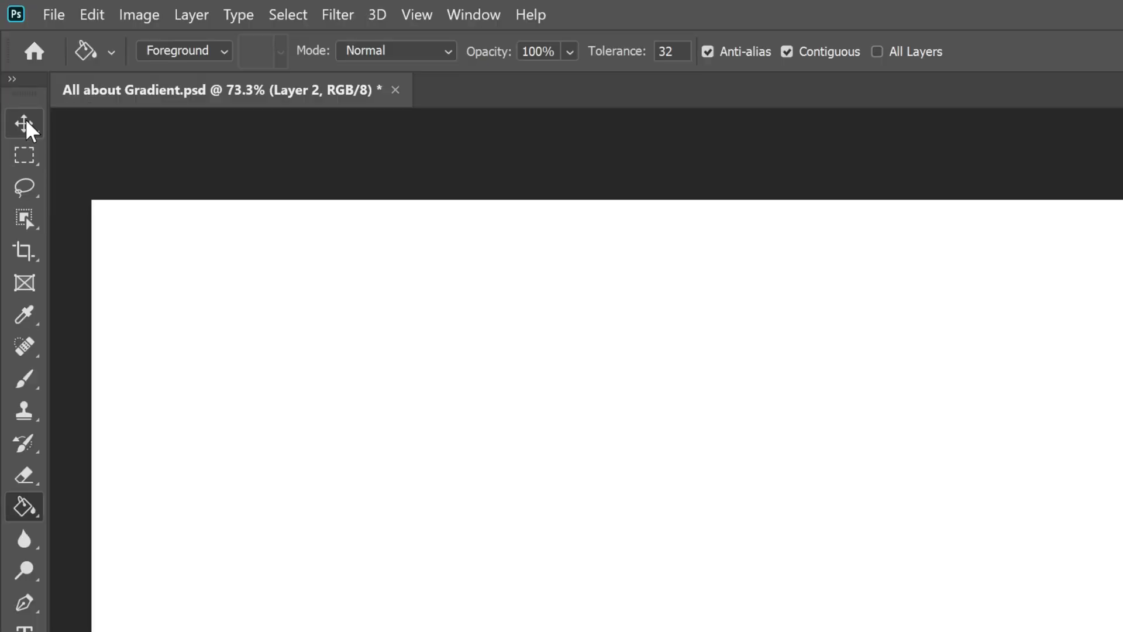
- Switch from the Paint Bucket group to the Gradient Tool
right_click(34, 517)
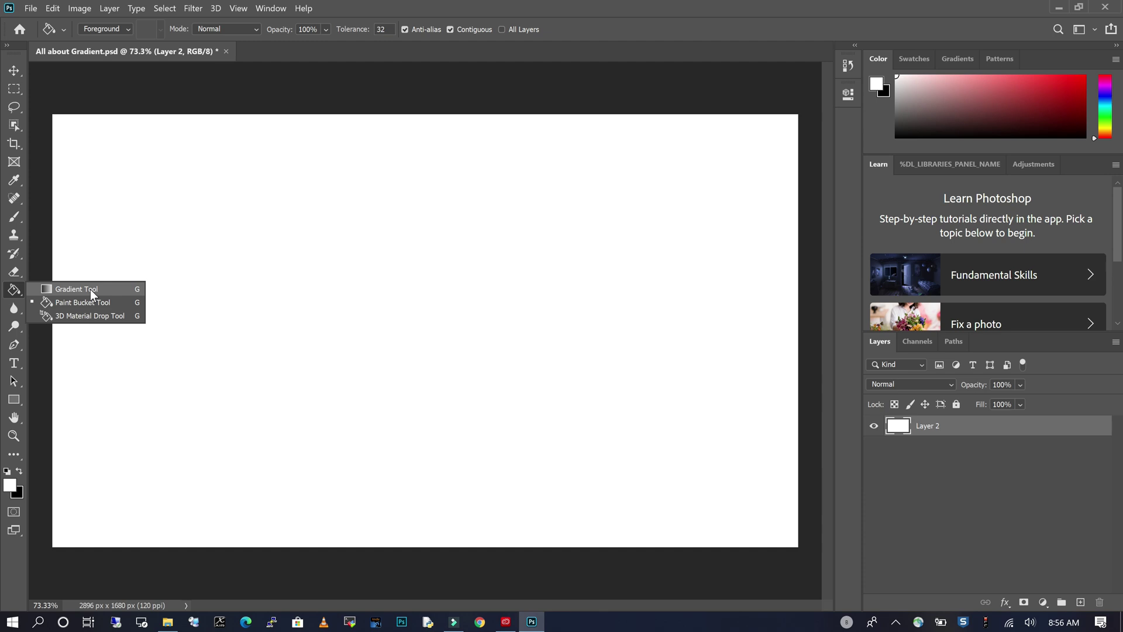
click(90, 289)
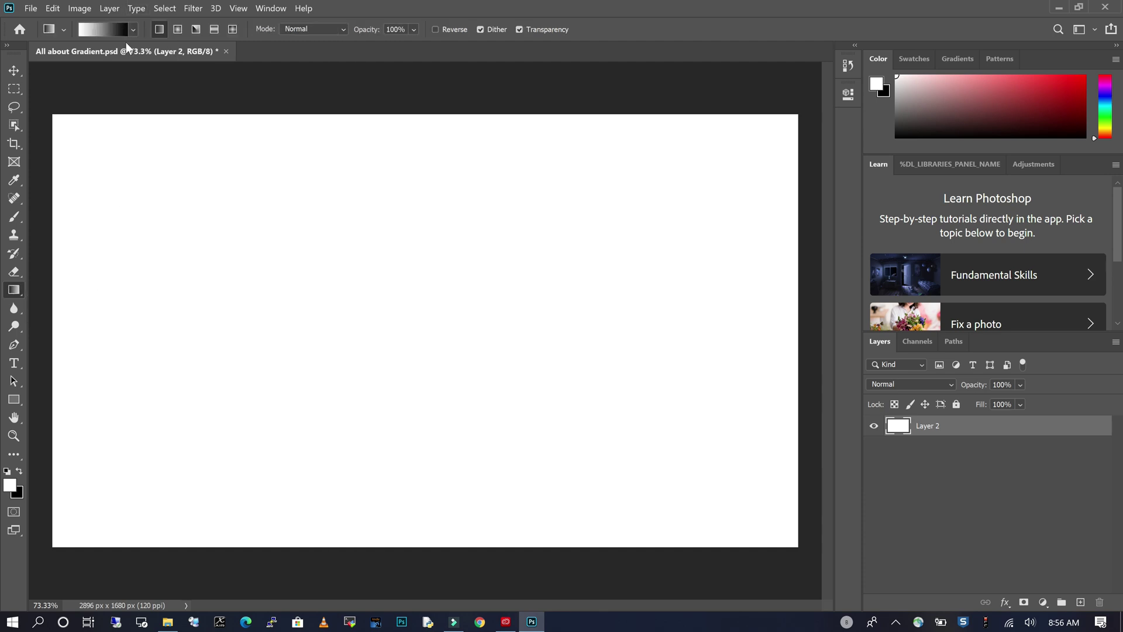
click(62, 30)
click(63, 30)
- Browse the gradient preset folders, leaving the Basics black-white Linear preset in place
click(132, 30)
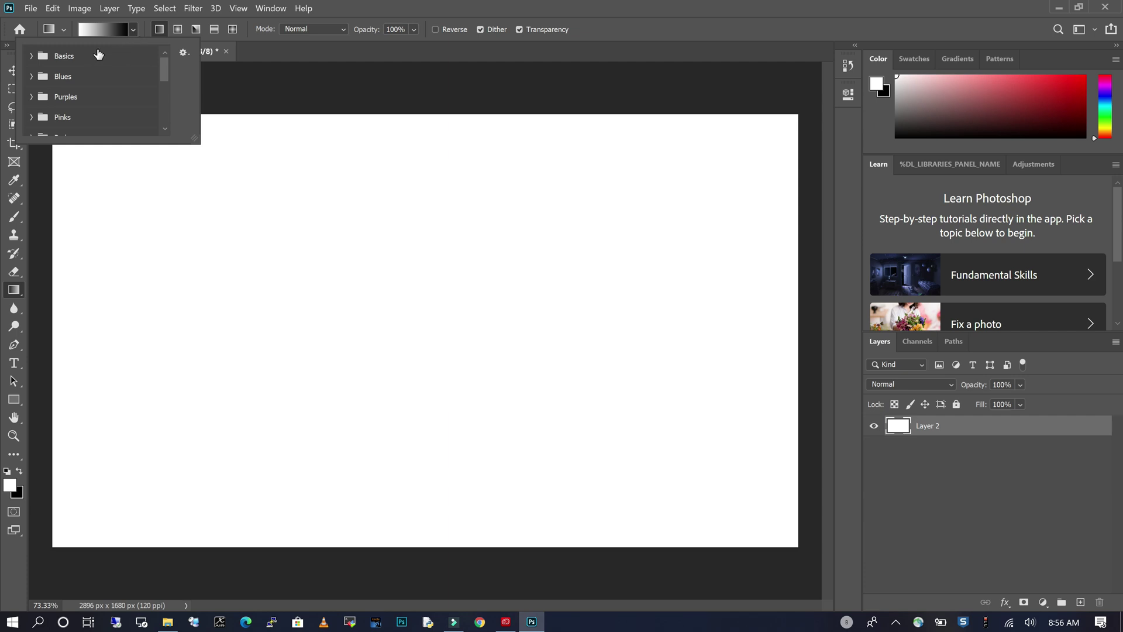
click(32, 77)
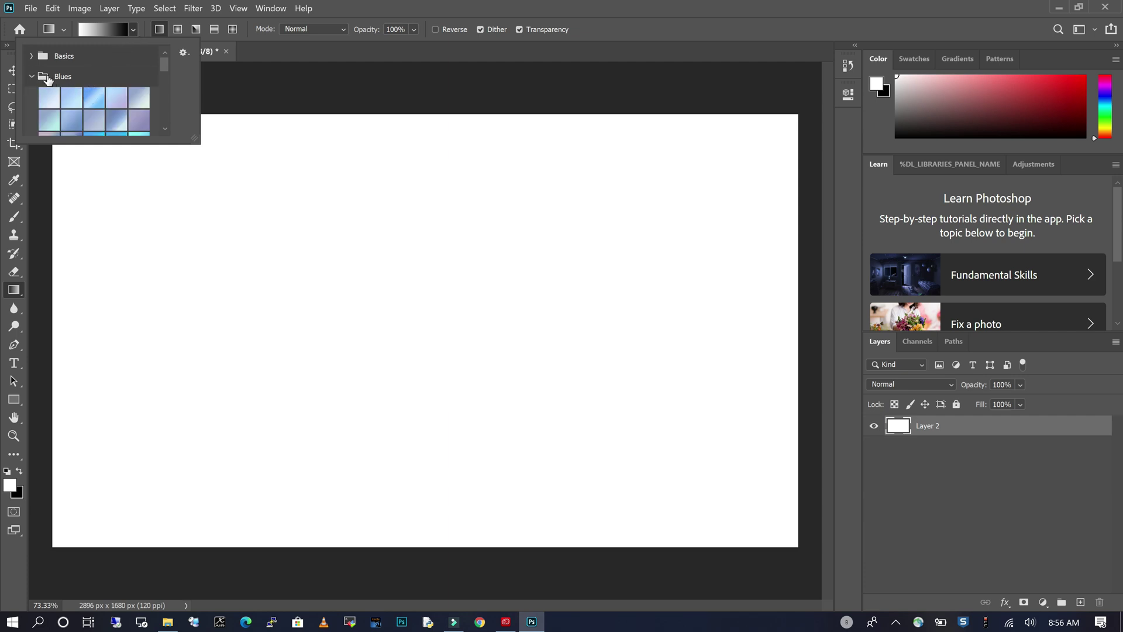
click(33, 77)
click(33, 57)
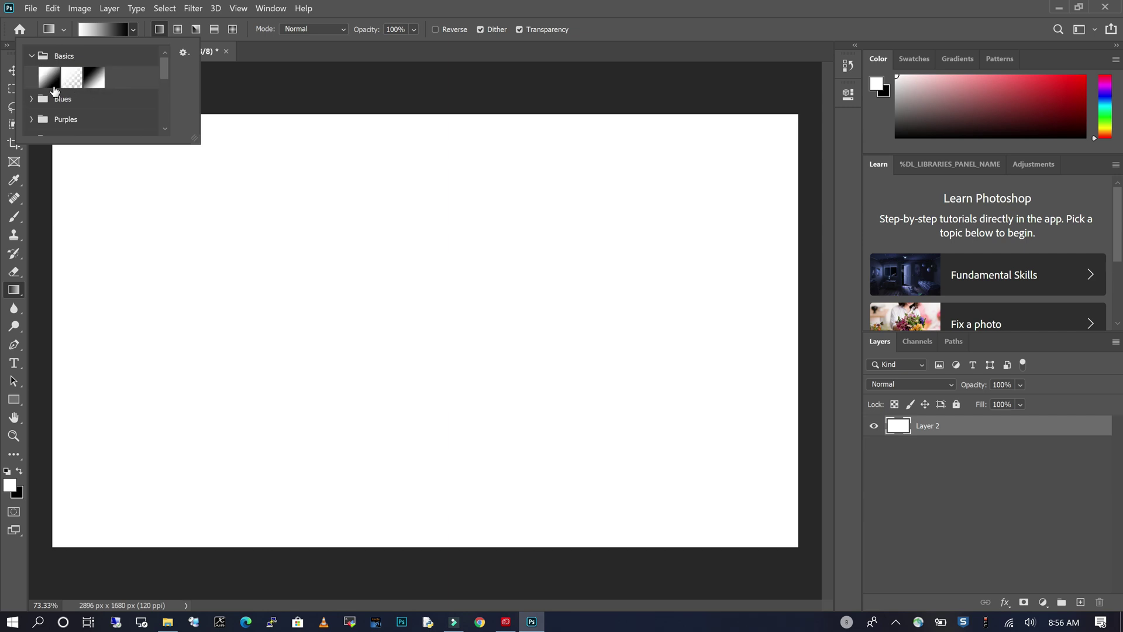
click(160, 30)
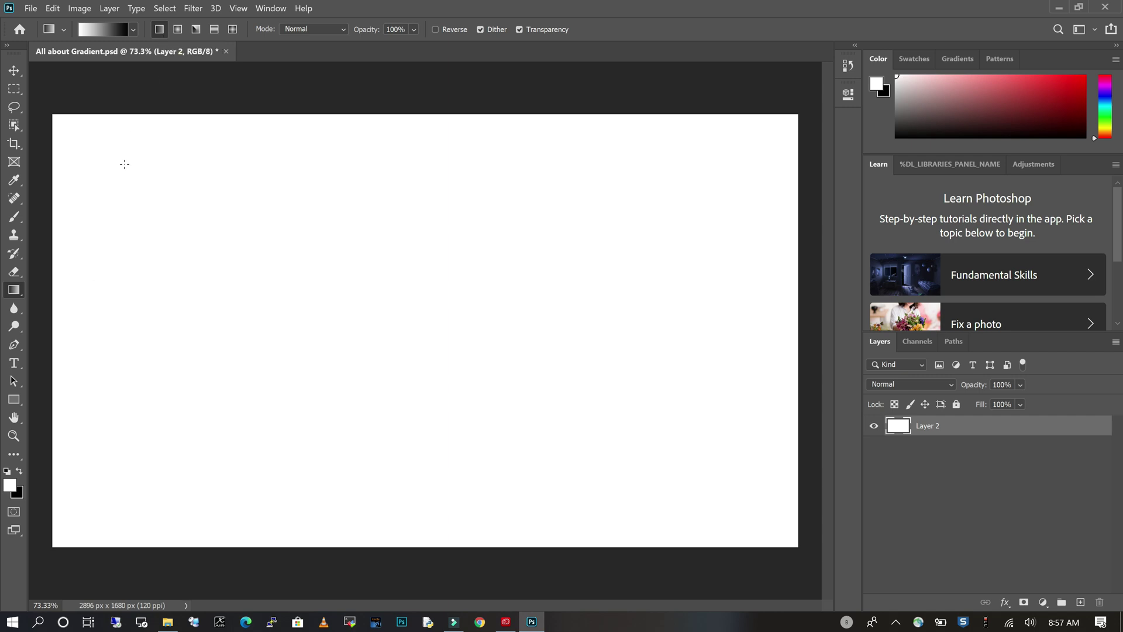
- Set the foreground colour to bright red in the Color Picker
click(10, 484)
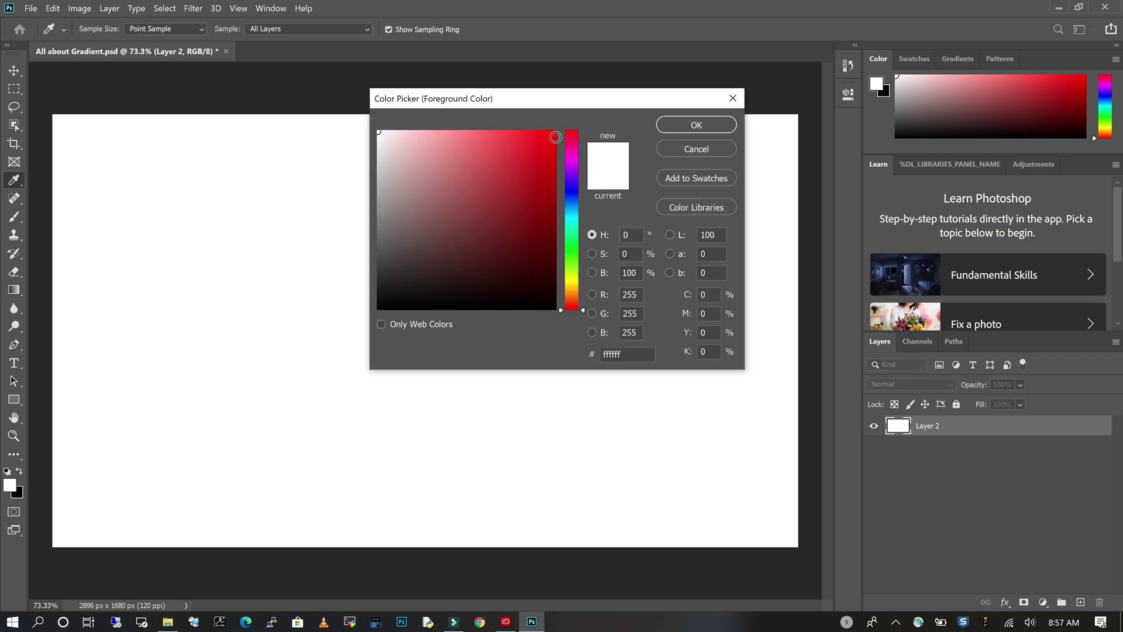
click(555, 137)
click(697, 125)
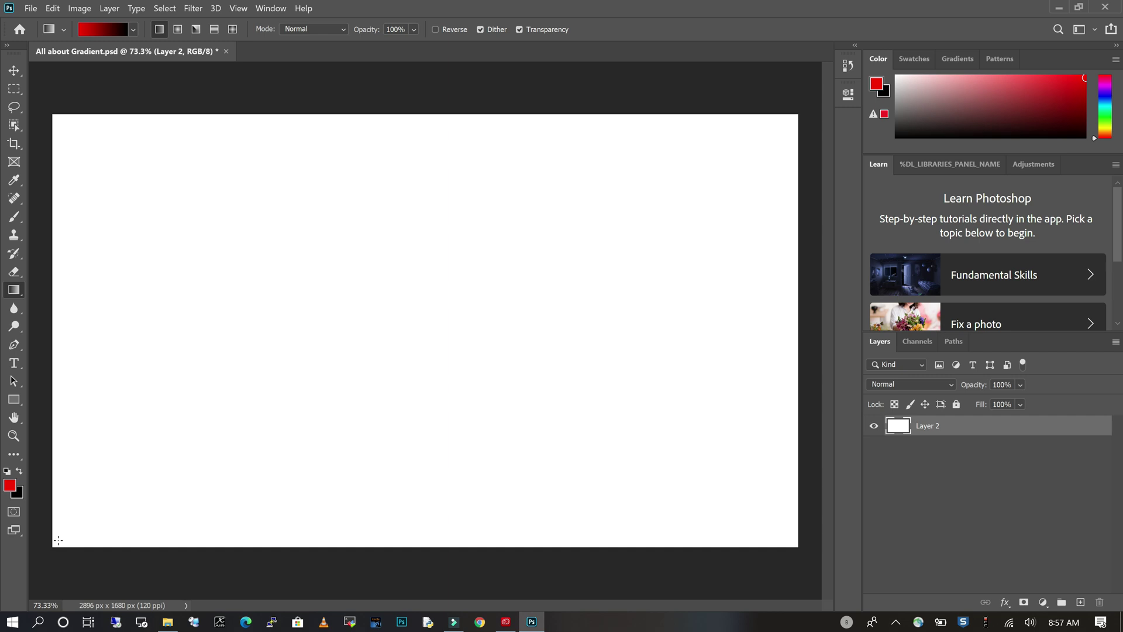
- Fill Layer 2 with a short black-to-red linear gradient, swapping colours for a sharp diagonal edge
drag(55, 536, 571, 237)
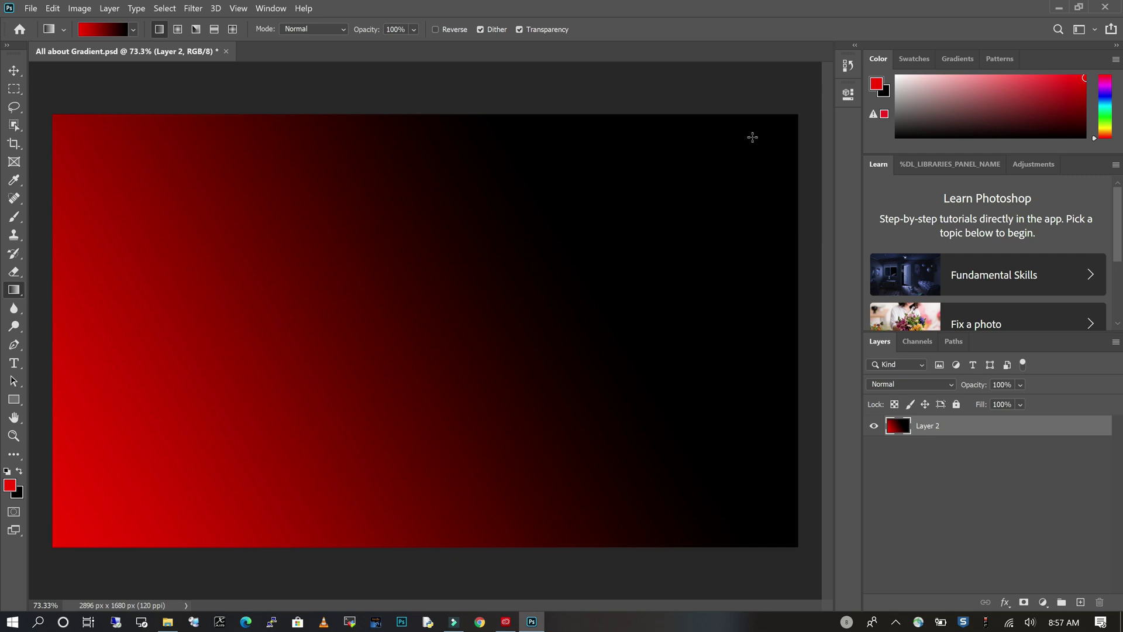
drag(784, 138, 70, 536)
key(x)
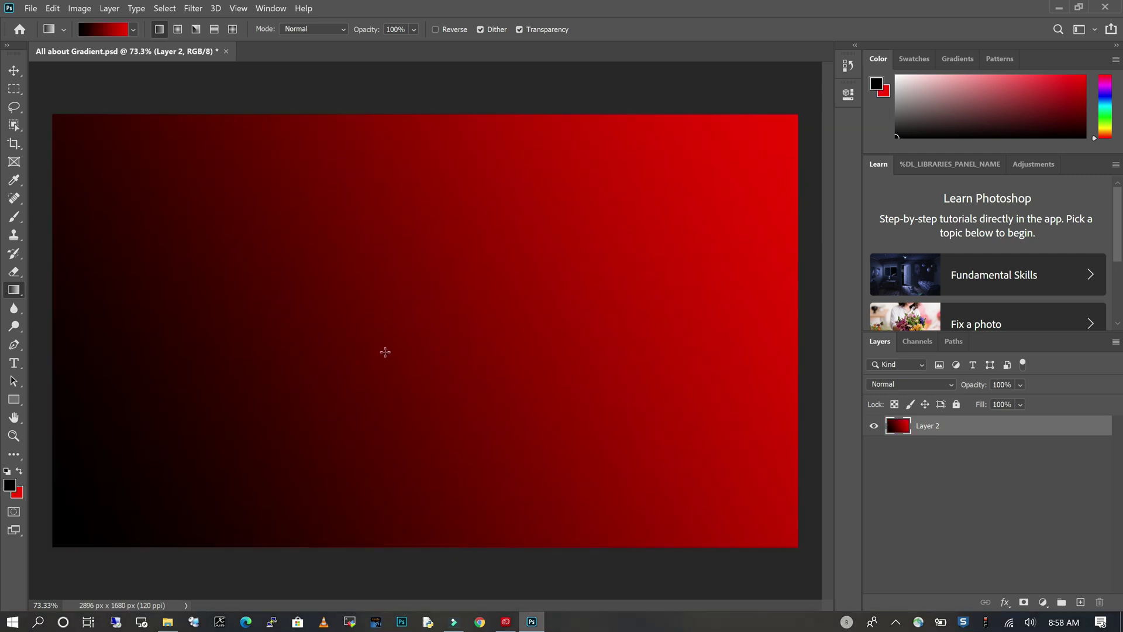
drag(330, 372, 452, 305)
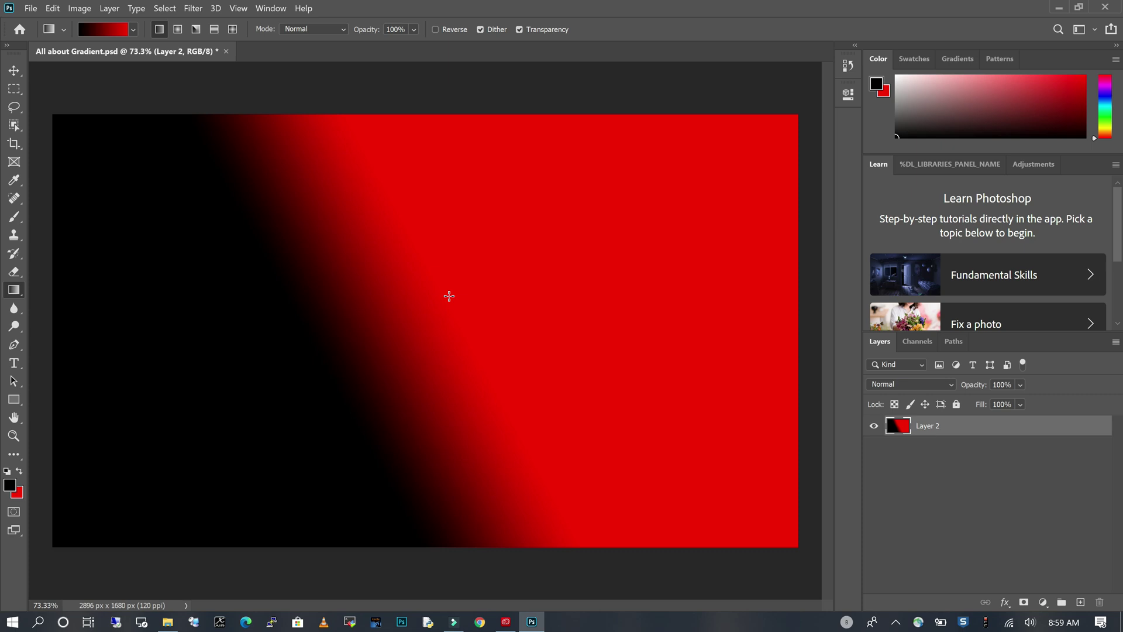
- Draw a radial red-black gradient on Layer 2, centred nearer the middle of the canvas
click(178, 30)
drag(210, 397, 522, 248)
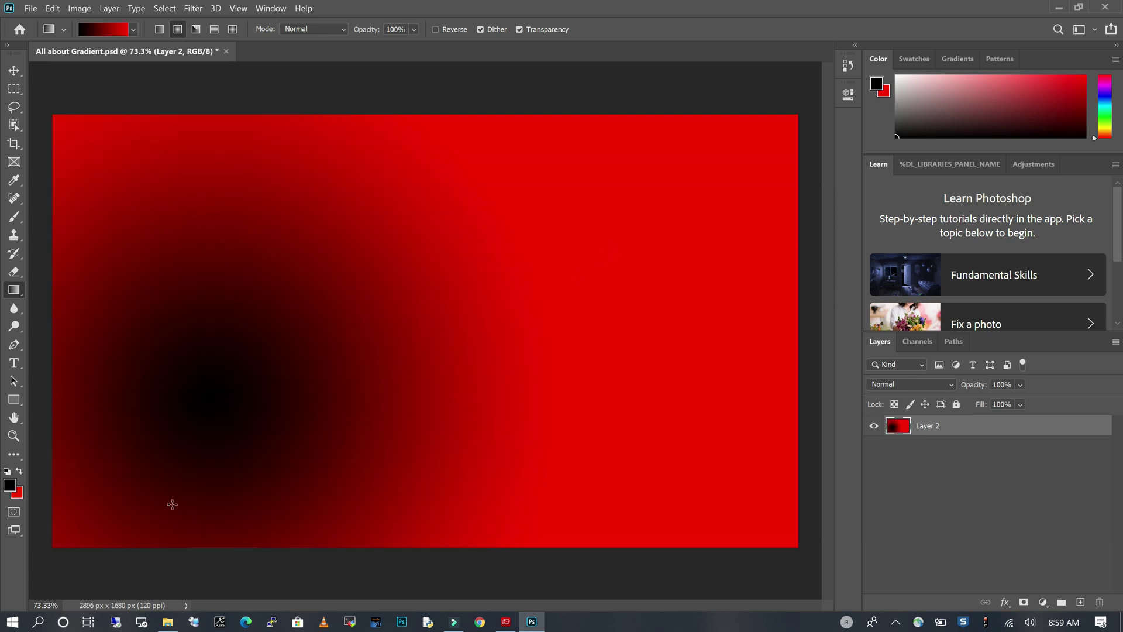
drag(339, 357, 598, 238)
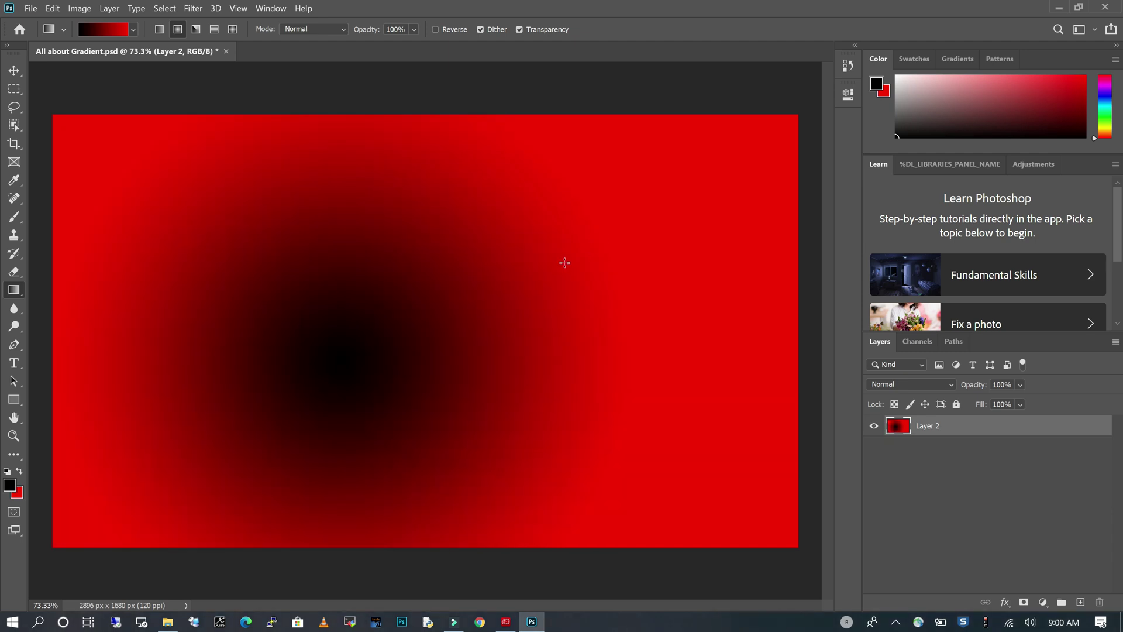
- Draw angle gradients across the canvas, undoing the last attempt
click(196, 29)
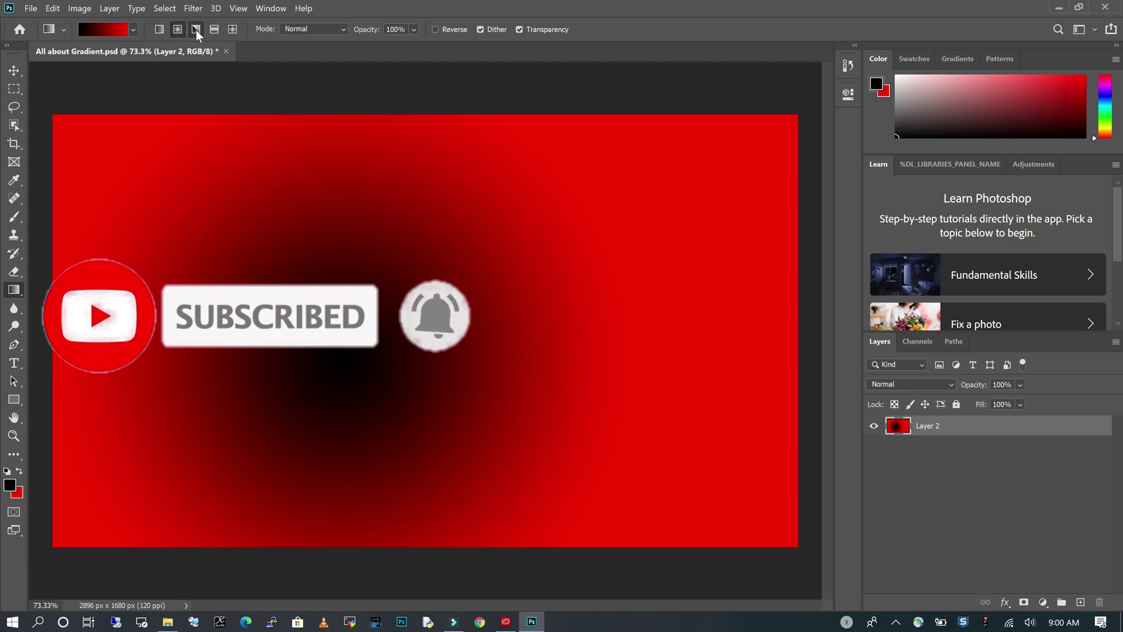
drag(231, 311, 685, 298)
drag(327, 275, 761, 273)
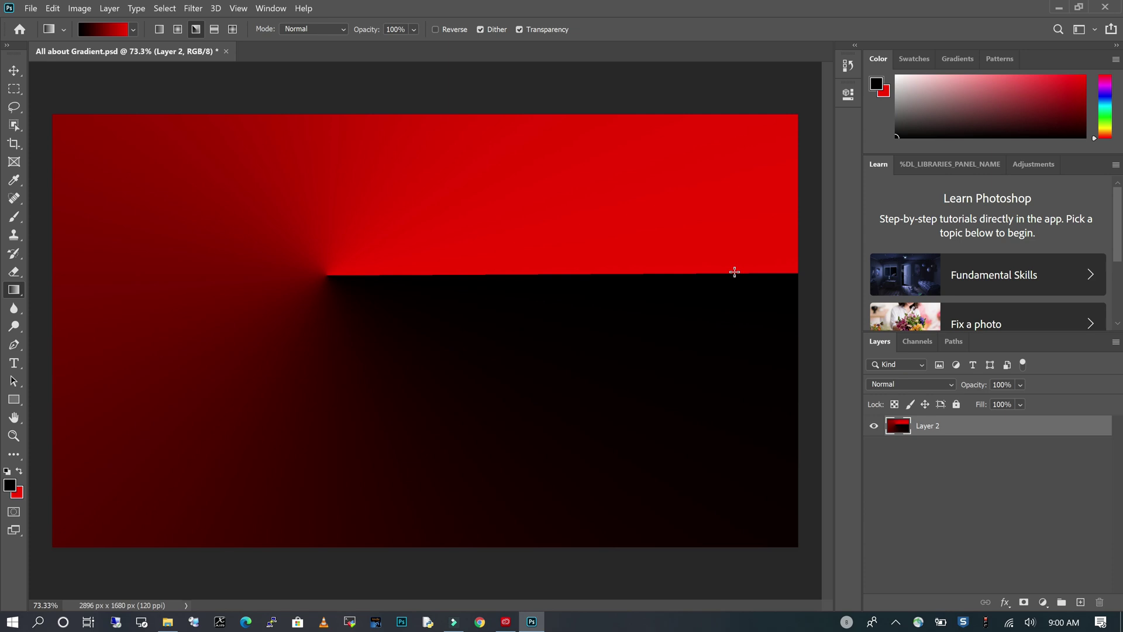
key(ctrl+z)
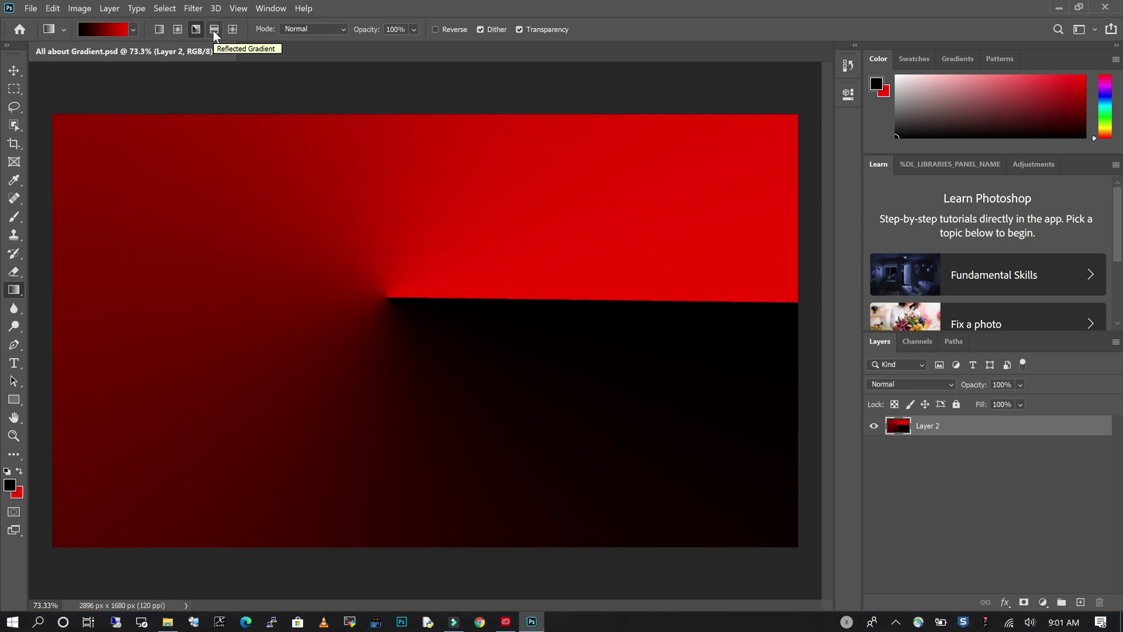
- Draw a reflected gradient with a black band across the middle of the canvas
click(214, 30)
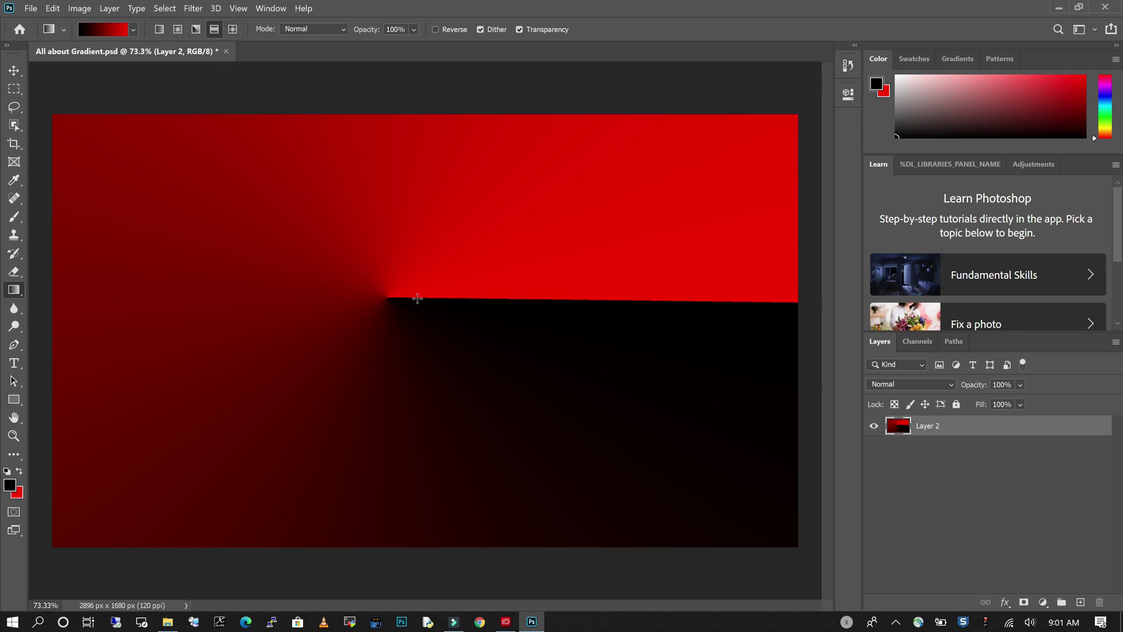
drag(414, 289, 412, 326)
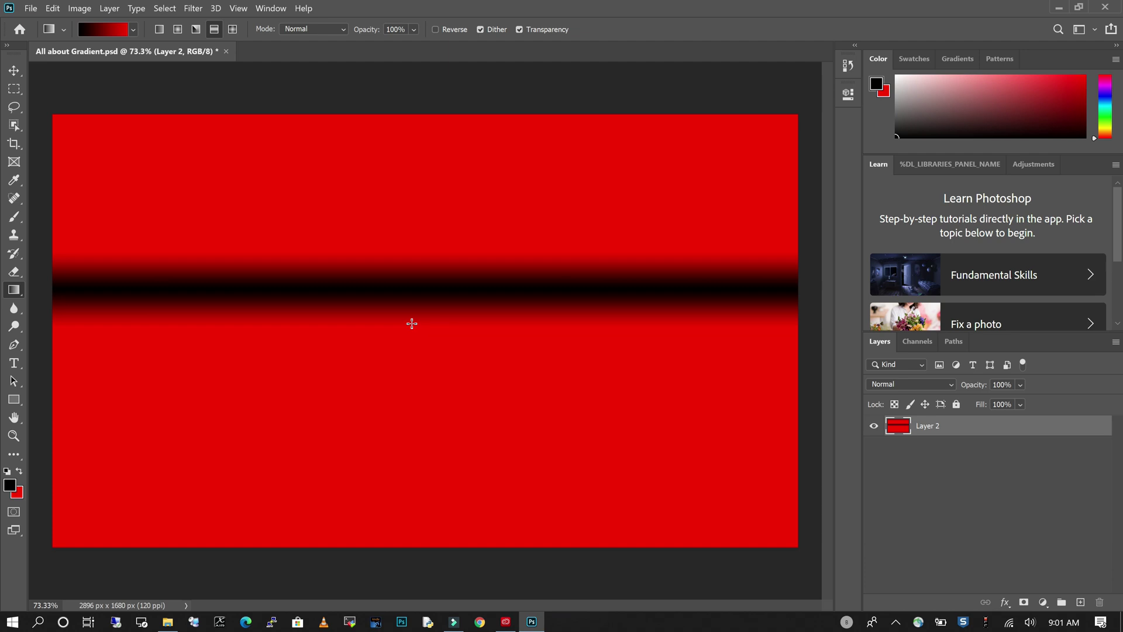
drag(412, 306, 412, 344)
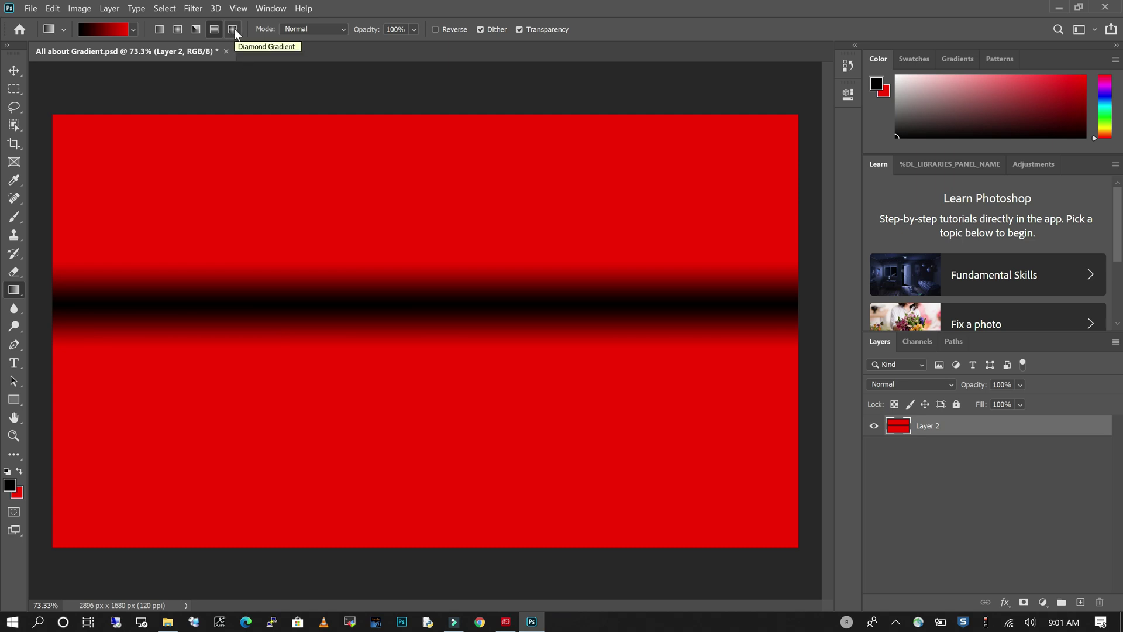
- Try several diamond gradients centred near the upper middle of the canvas
click(233, 30)
drag(360, 260, 372, 373)
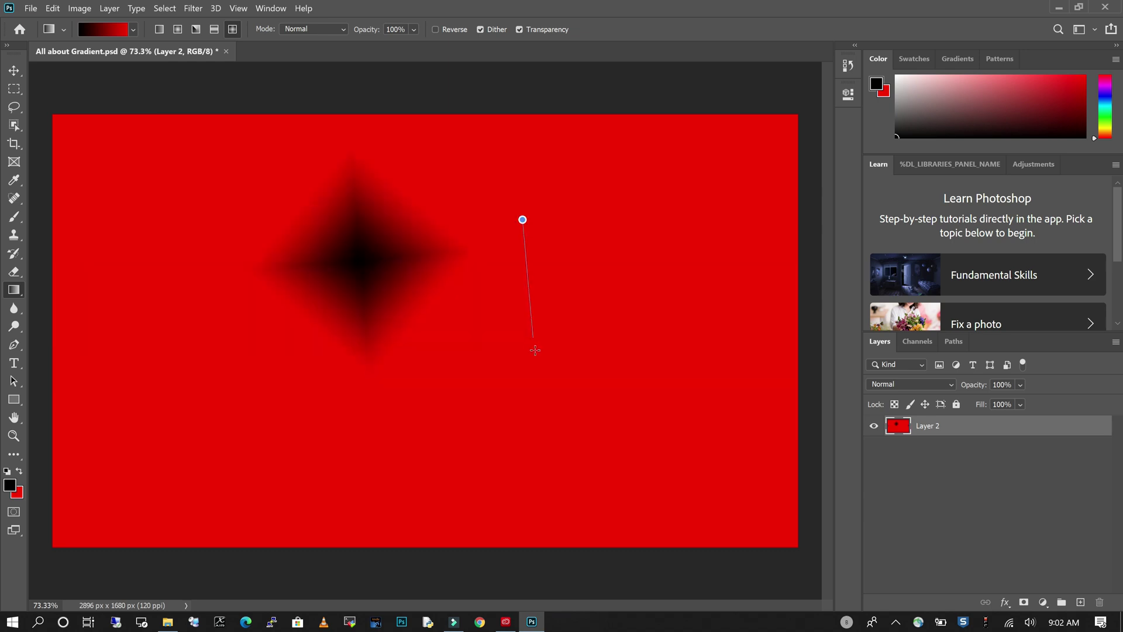
drag(535, 350, 535, 350)
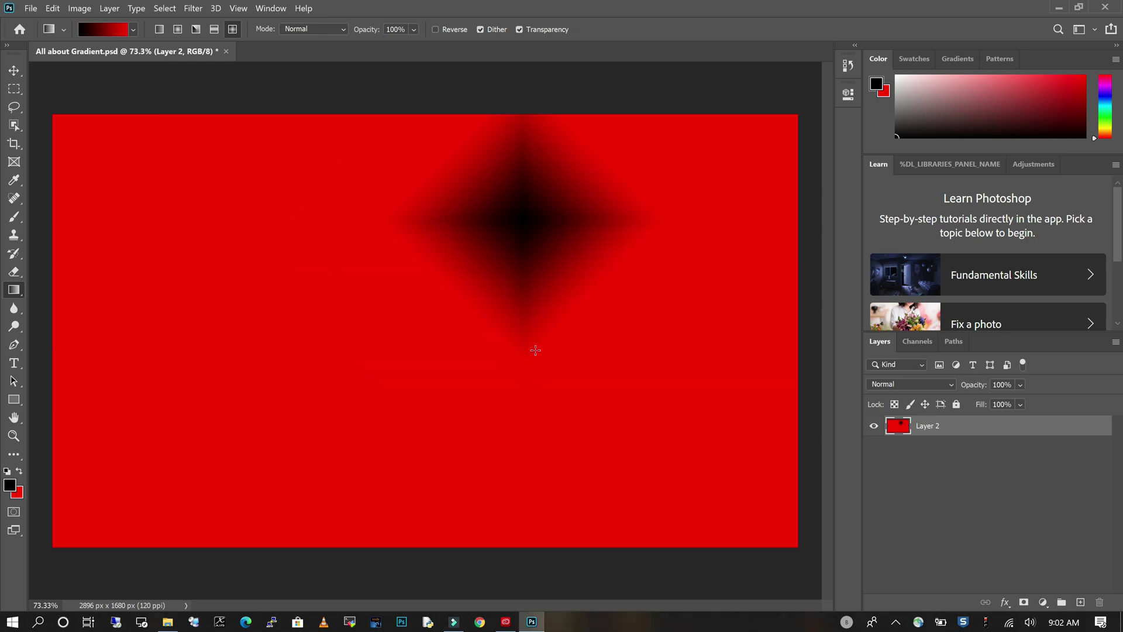
drag(348, 213, 357, 382)
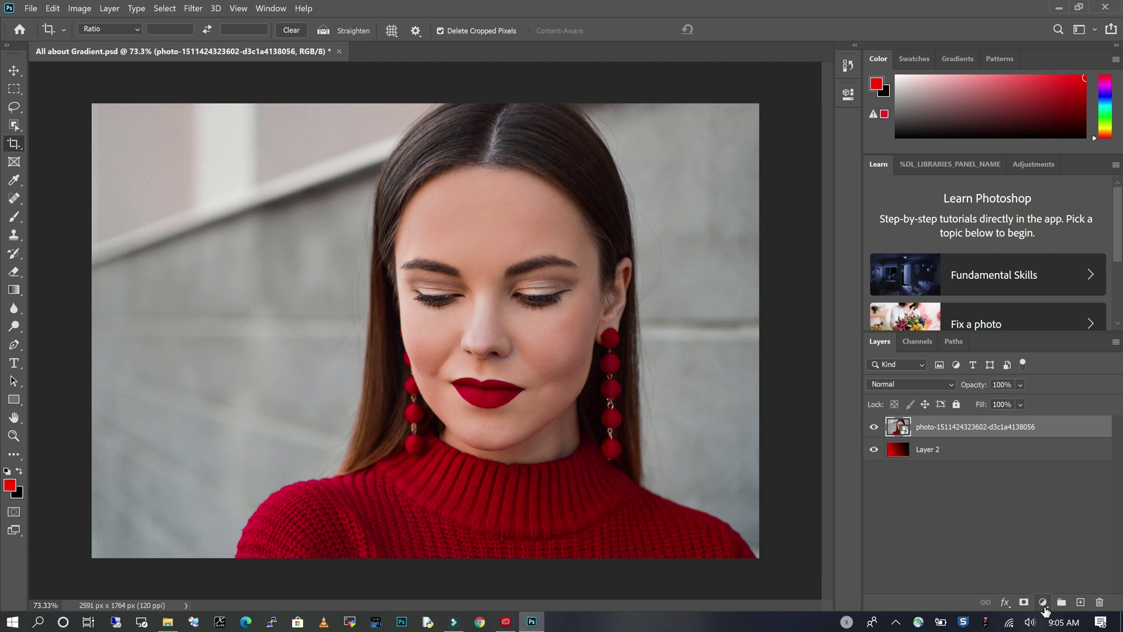
- Add a Gradient fill layer above the portrait photo from the Layers panel
click(1045, 606)
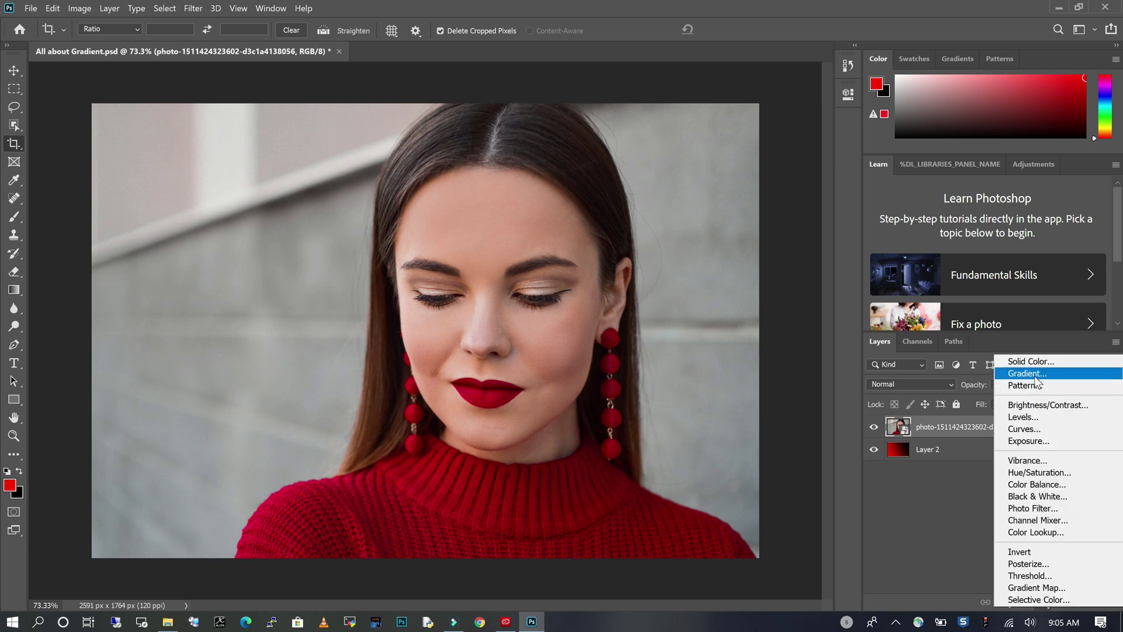
click(1034, 376)
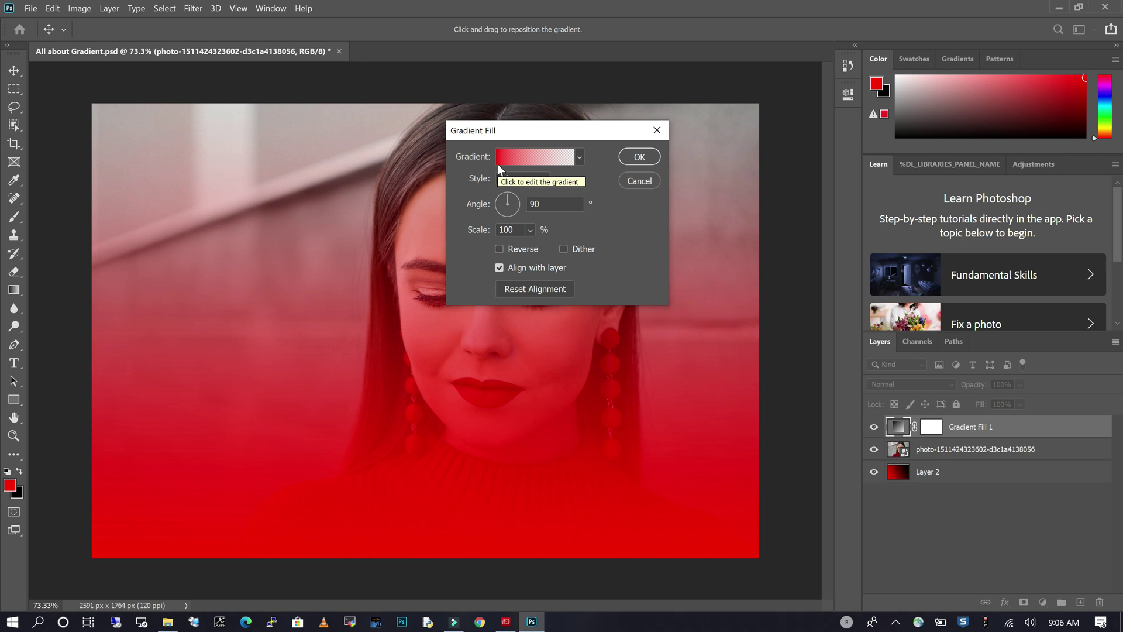
click(580, 156)
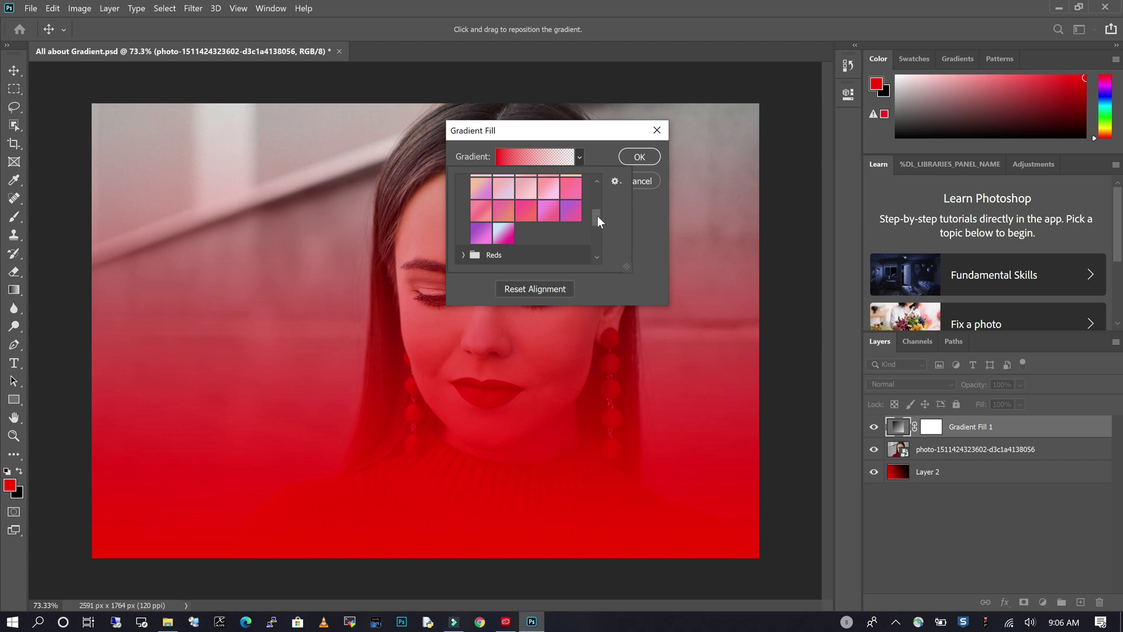
drag(598, 219, 598, 181)
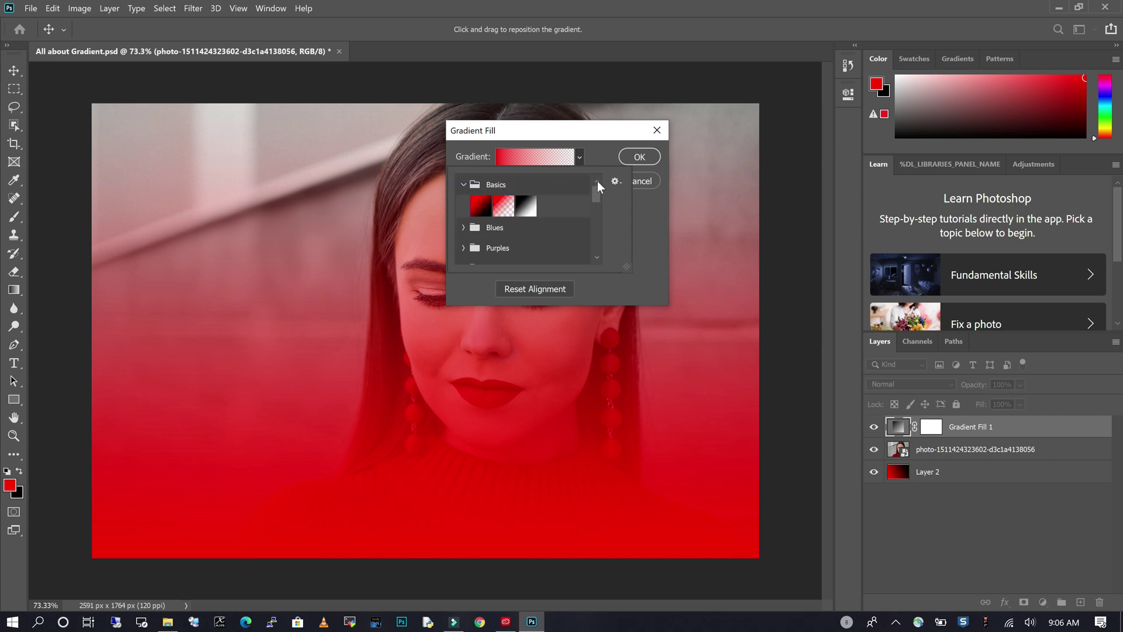
click(481, 208)
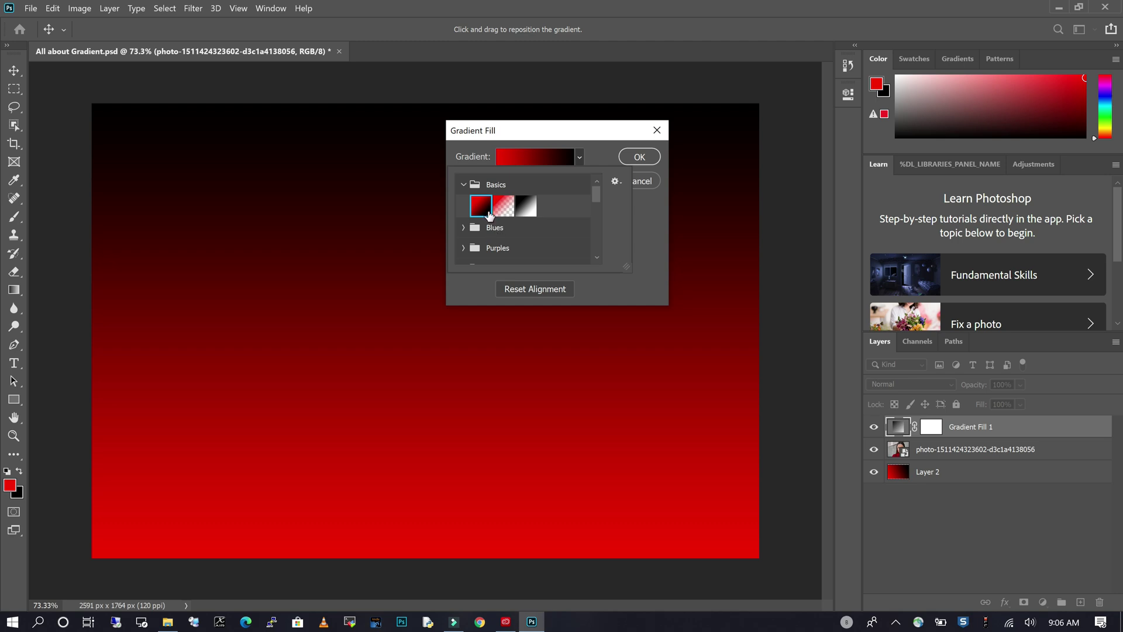
click(503, 205)
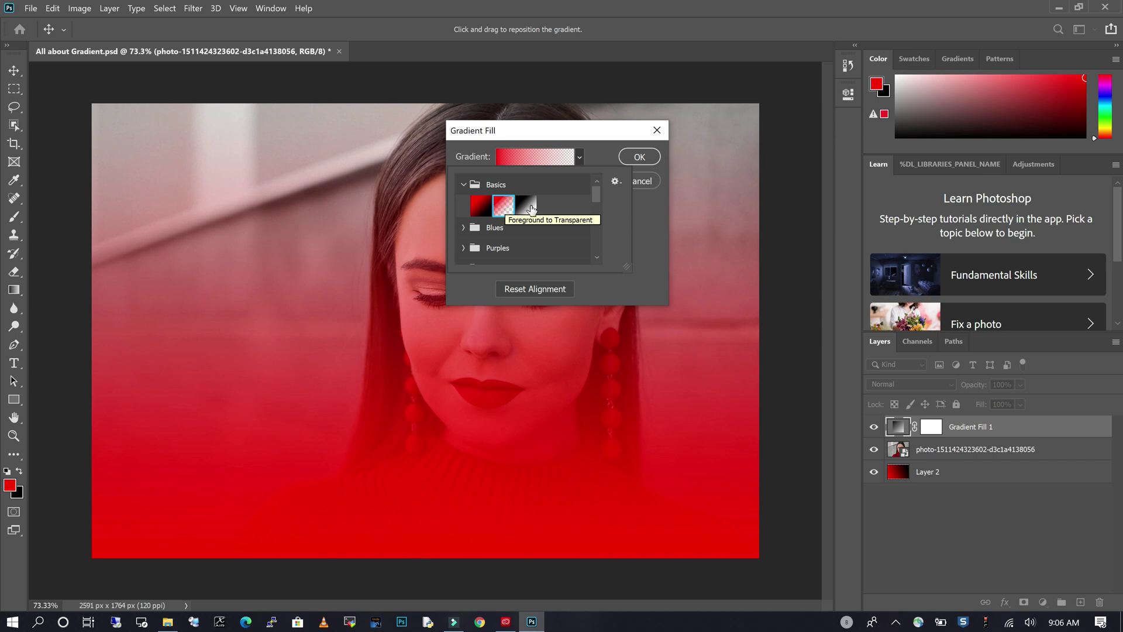
click(528, 208)
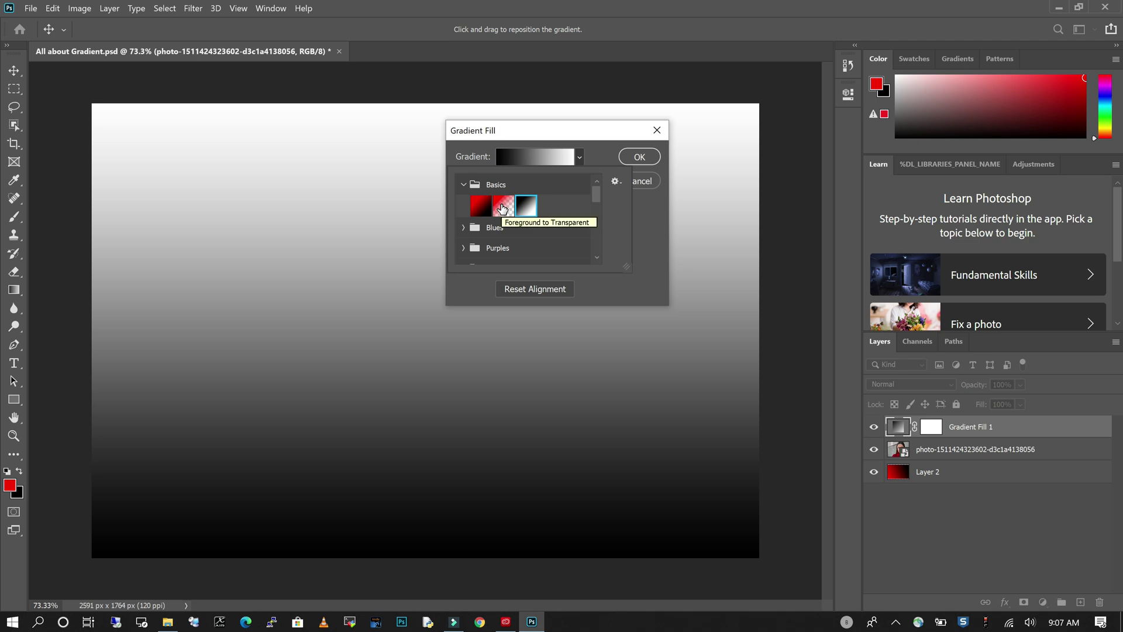
click(502, 208)
click(668, 186)
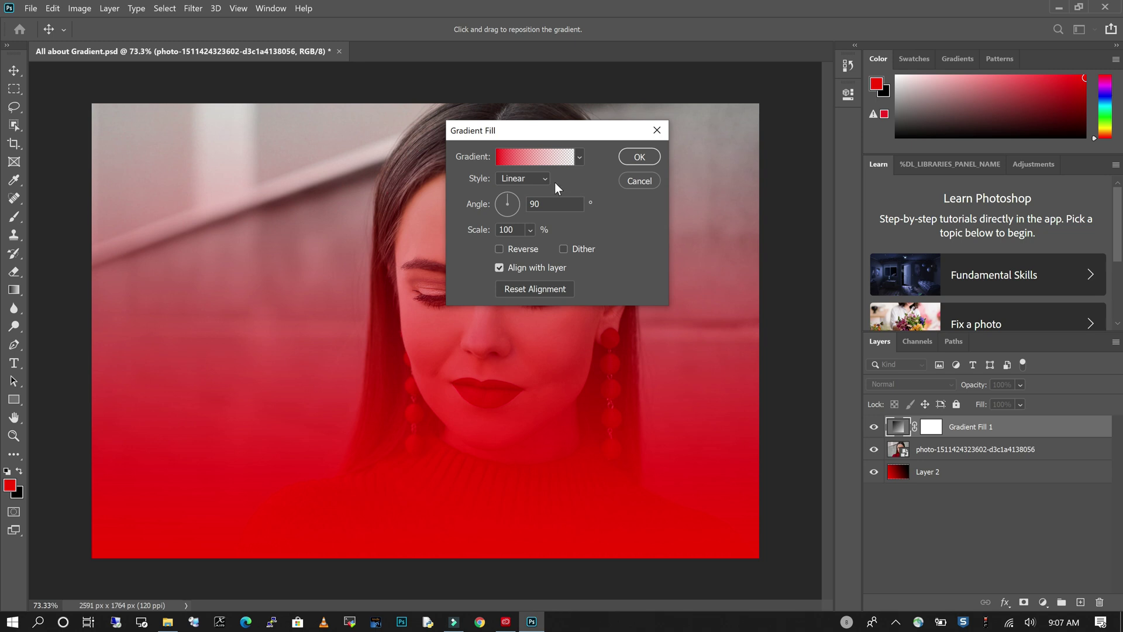
- In the Gradient Editor, set the fill gradient's left colour stop to near black
click(499, 162)
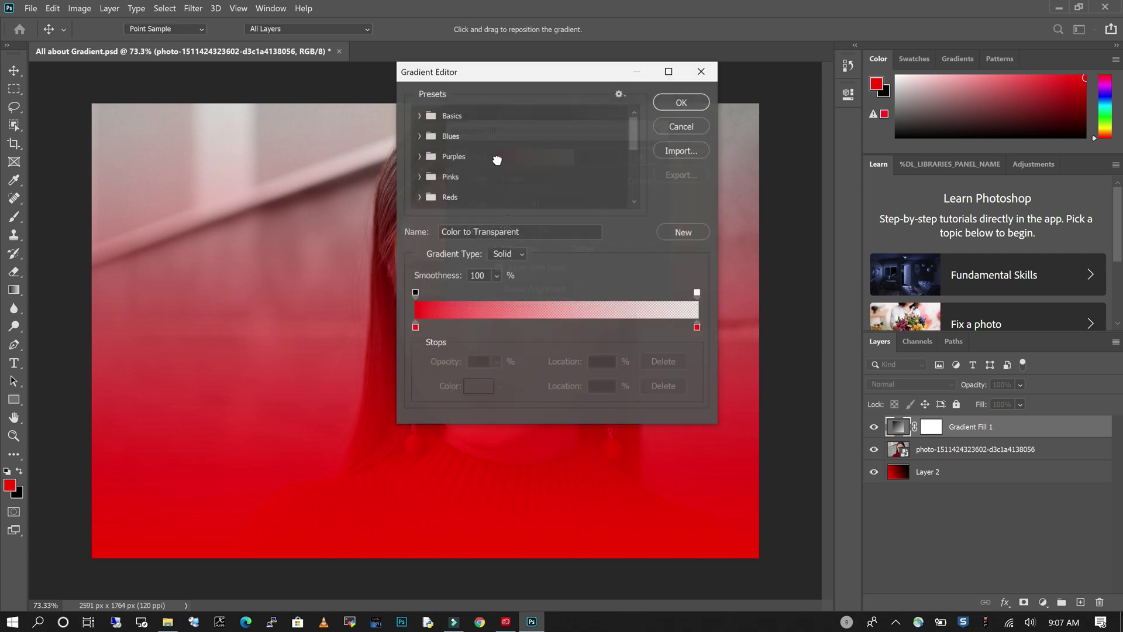
click(415, 326)
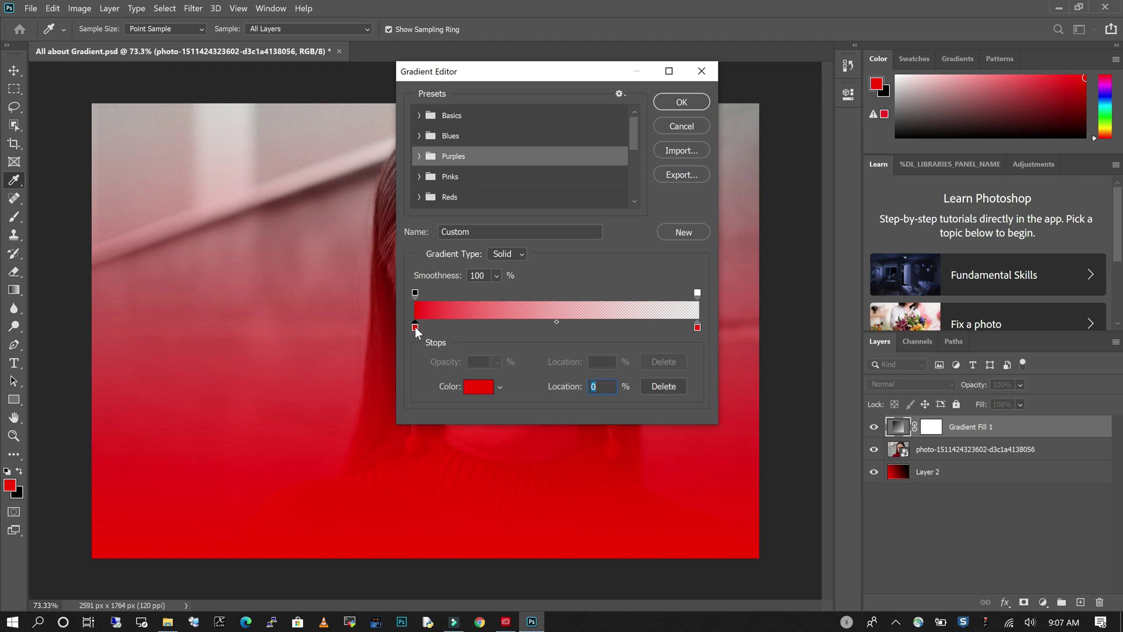
click(481, 389)
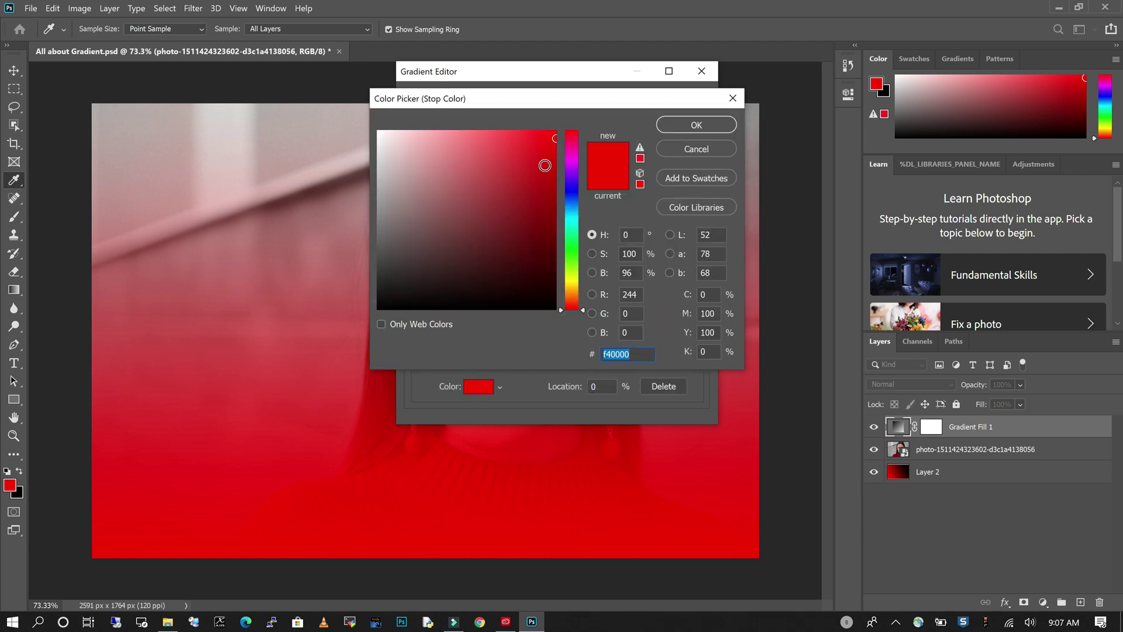
click(571, 192)
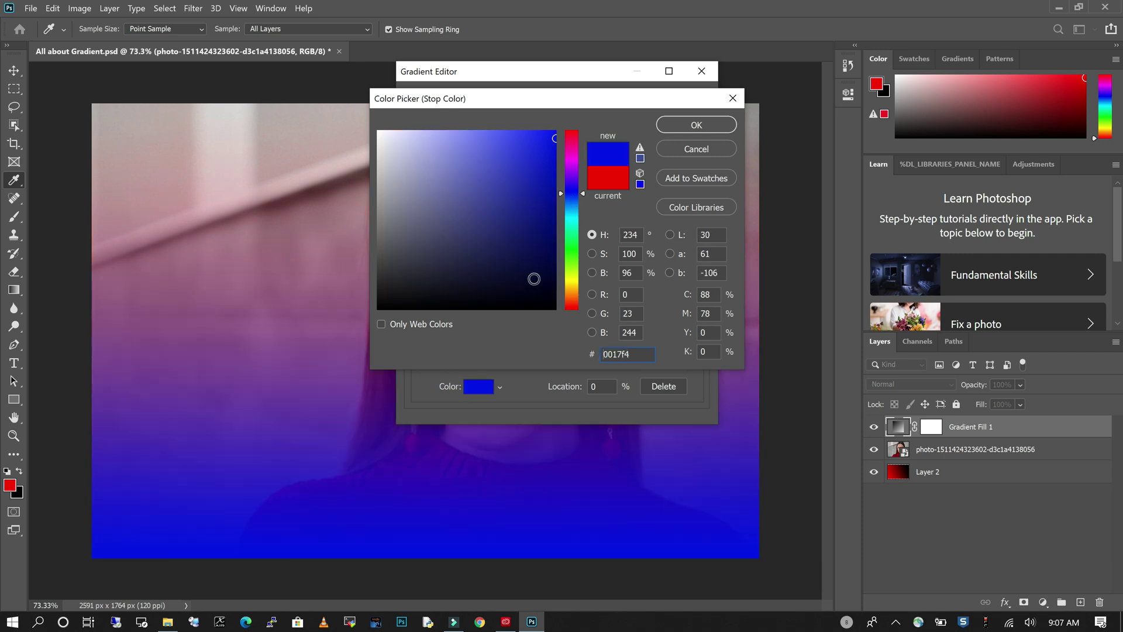
mouse_move(538, 279)
mouse_down()
mouse_move(512, 304)
mouse_move(482, 255)
mouse_move(500, 237)
mouse_up()
mouse_move(528, 177)
mouse_down()
mouse_move(548, 203)
mouse_move(538, 250)
mouse_up()
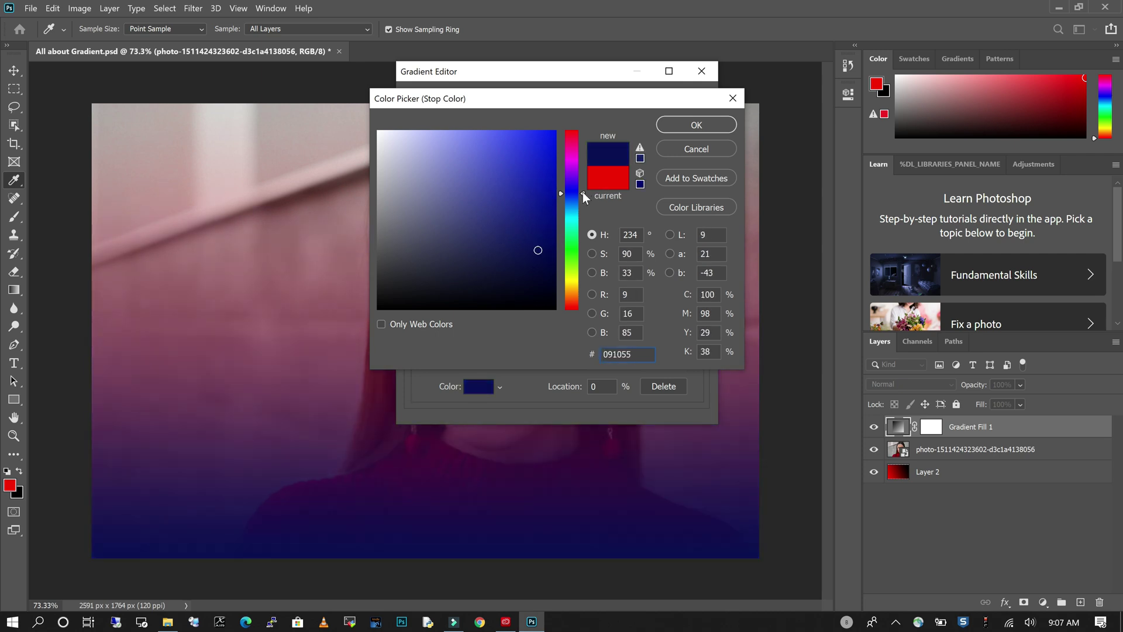
drag(583, 192, 578, 136)
click(548, 294)
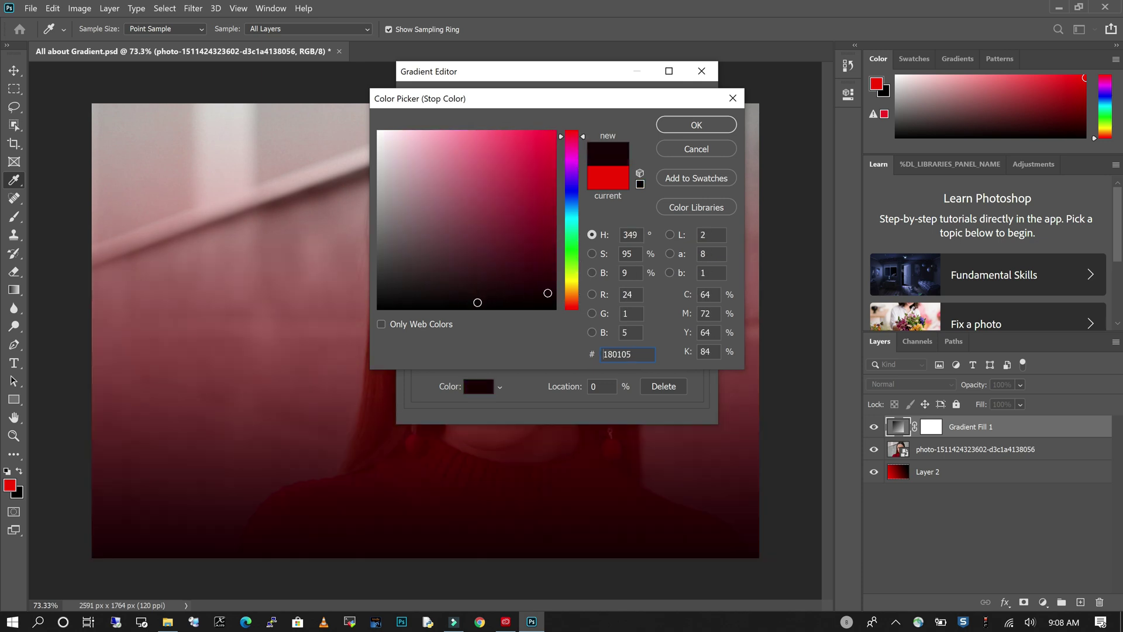
click(475, 300)
click(697, 124)
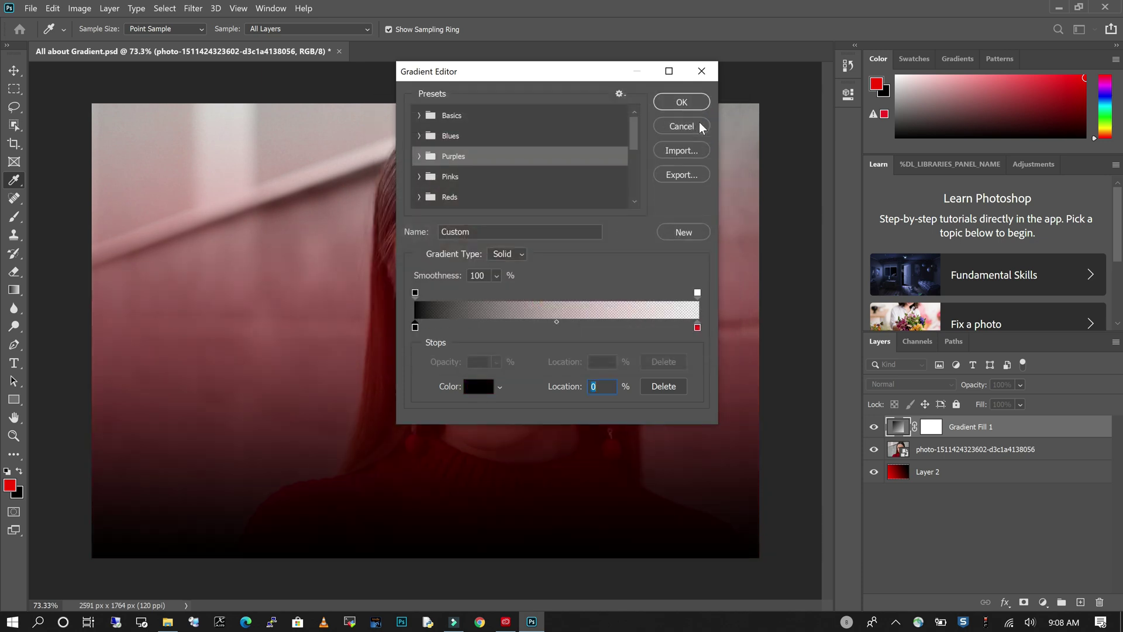
- Set the gradient's right colour stop to black
click(698, 328)
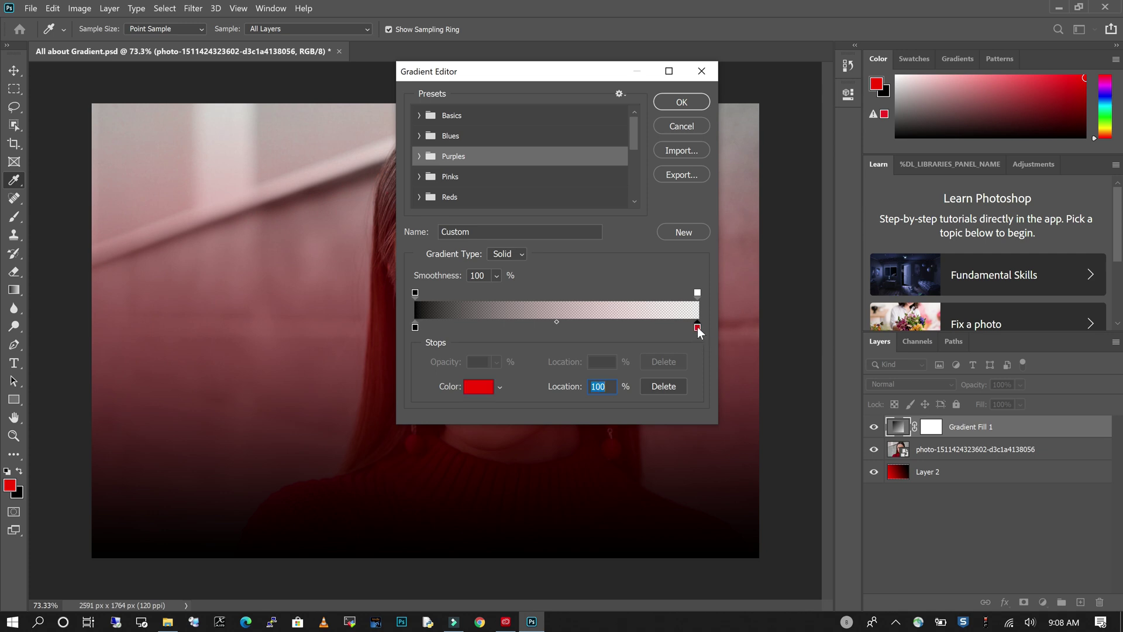
click(479, 387)
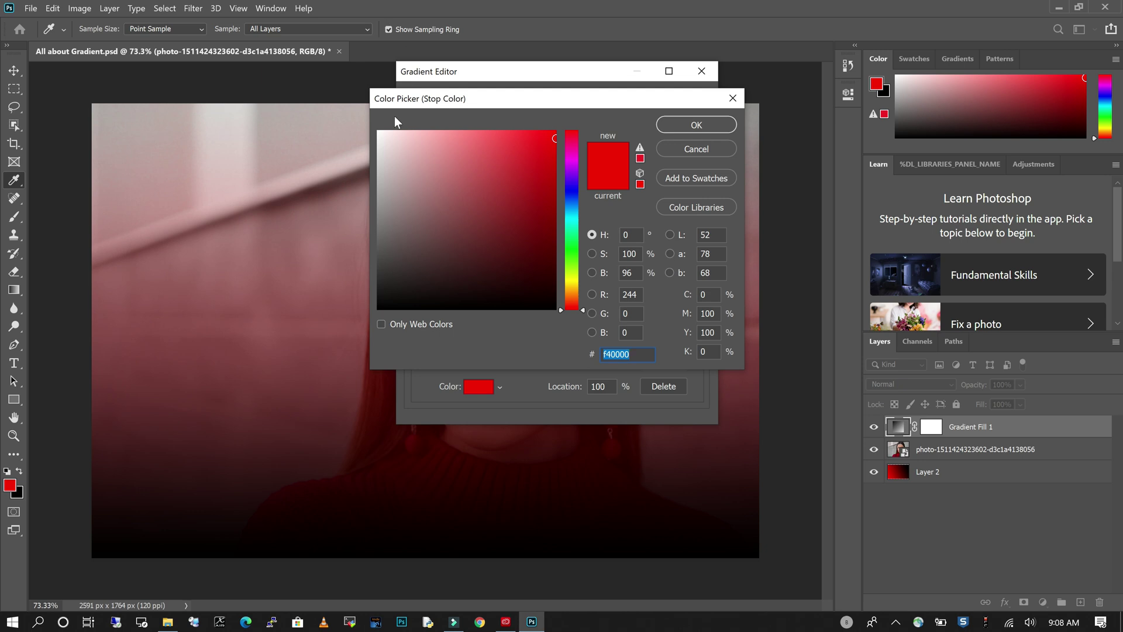
click(380, 133)
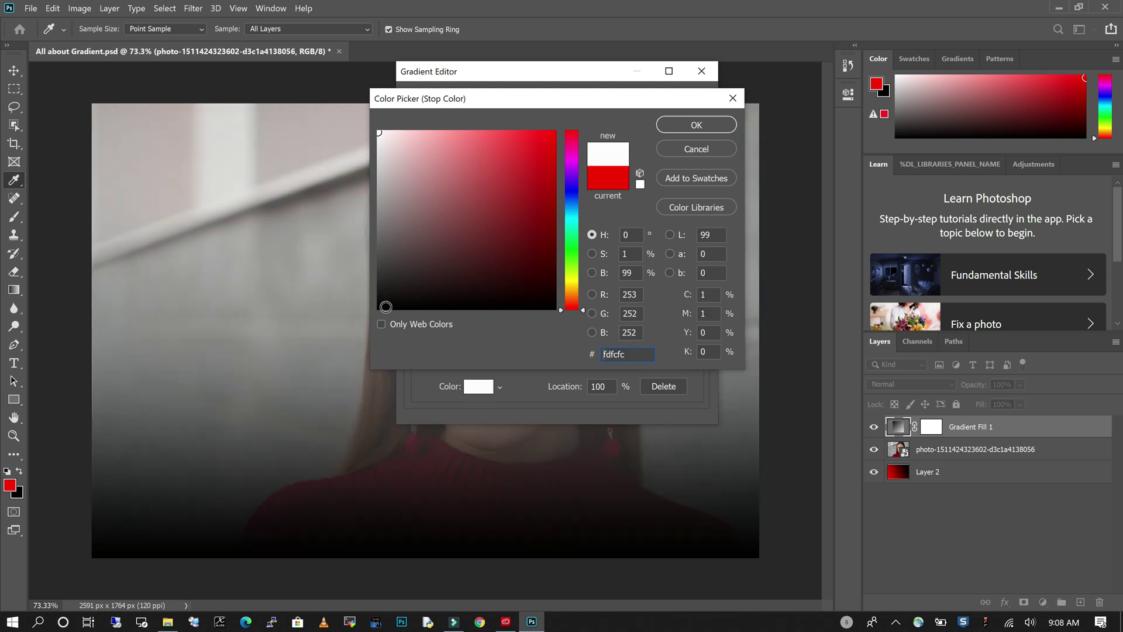
click(377, 307)
click(679, 120)
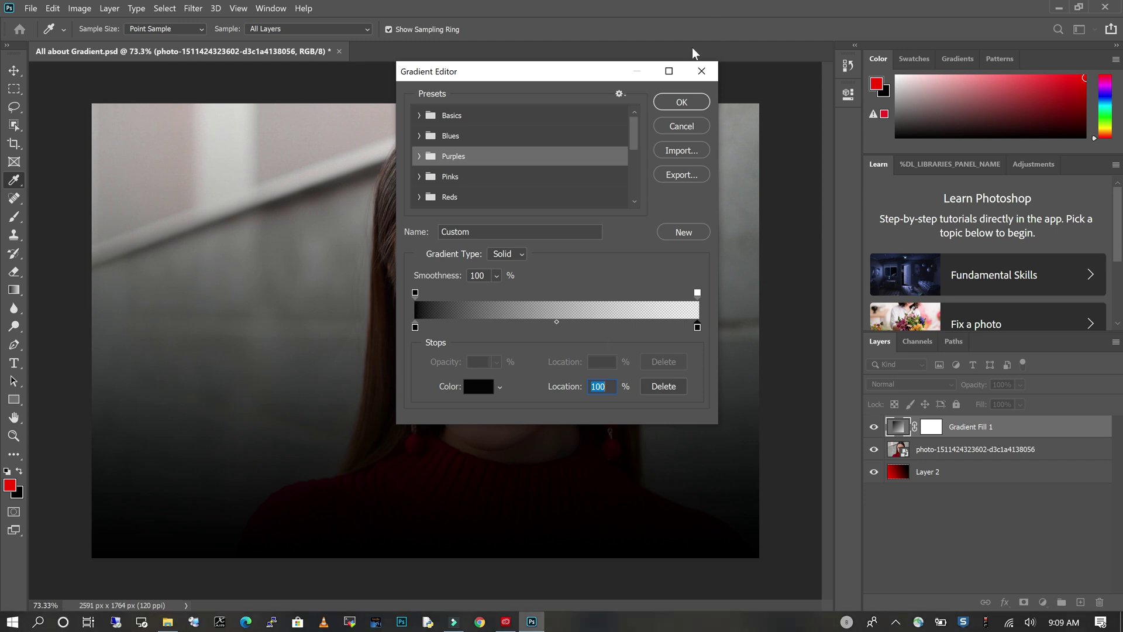
- Accept the black-to-transparent gradient, set the fill style to Radial, and reopen the gradient presets
click(667, 101)
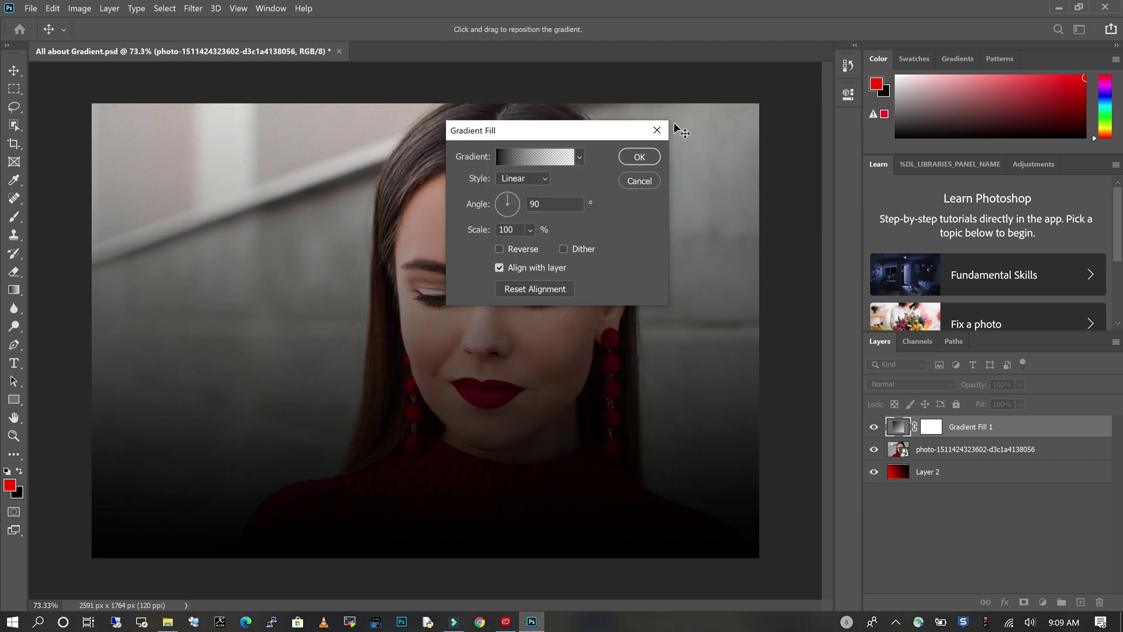
click(545, 182)
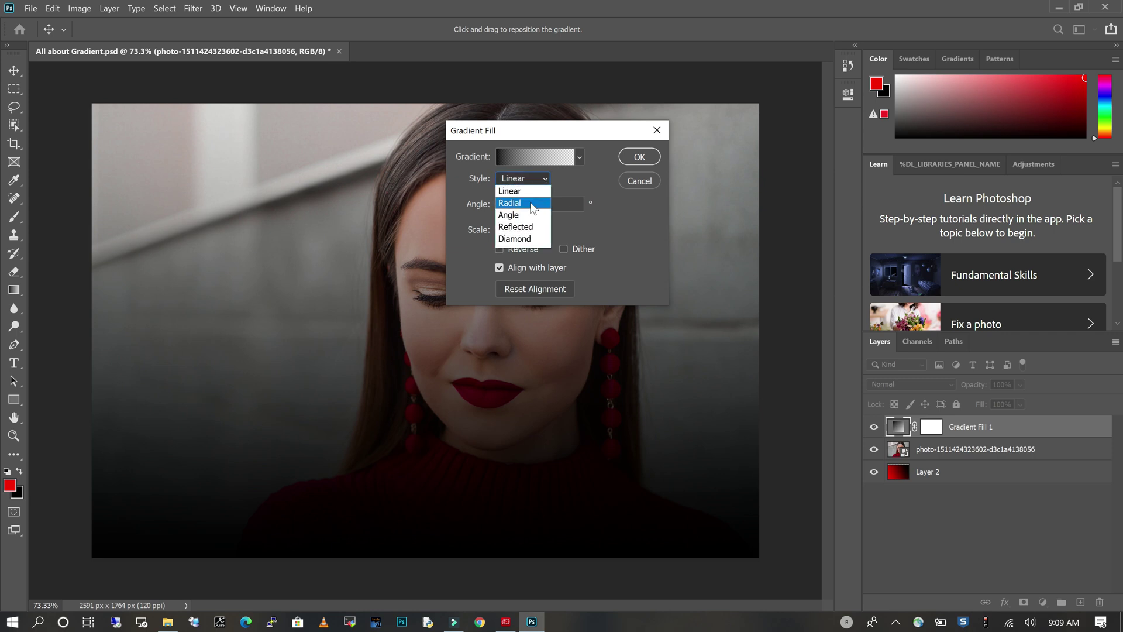
click(530, 202)
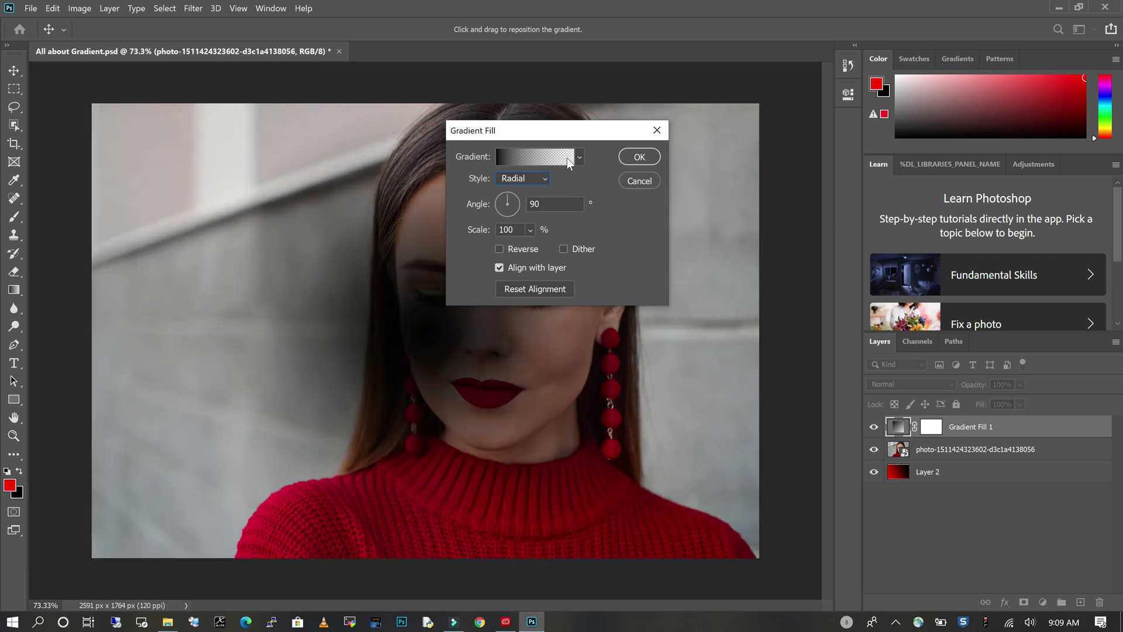
click(579, 156)
- Set the left and right gradient stops to hex 040404 and accept the gradient
click(552, 163)
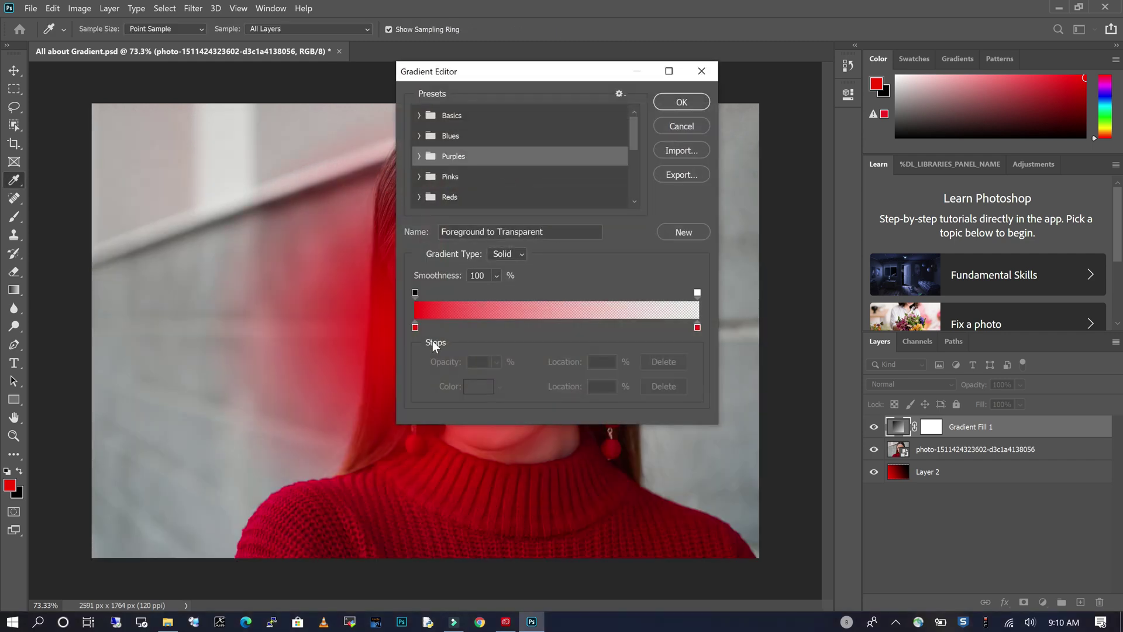
click(414, 328)
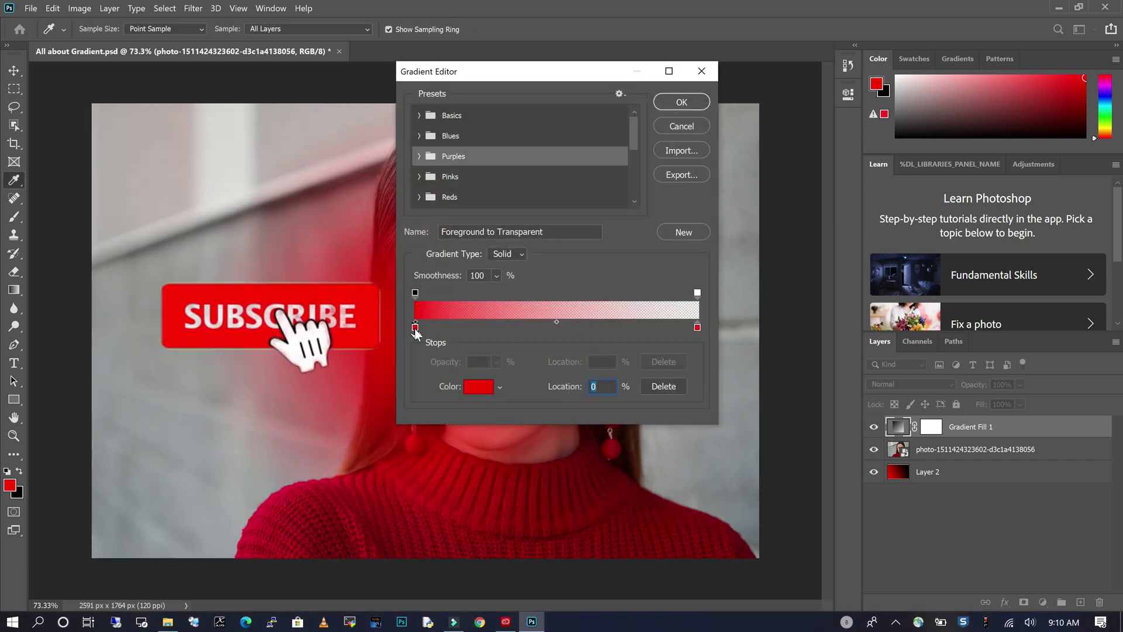
click(478, 386)
text(040404)
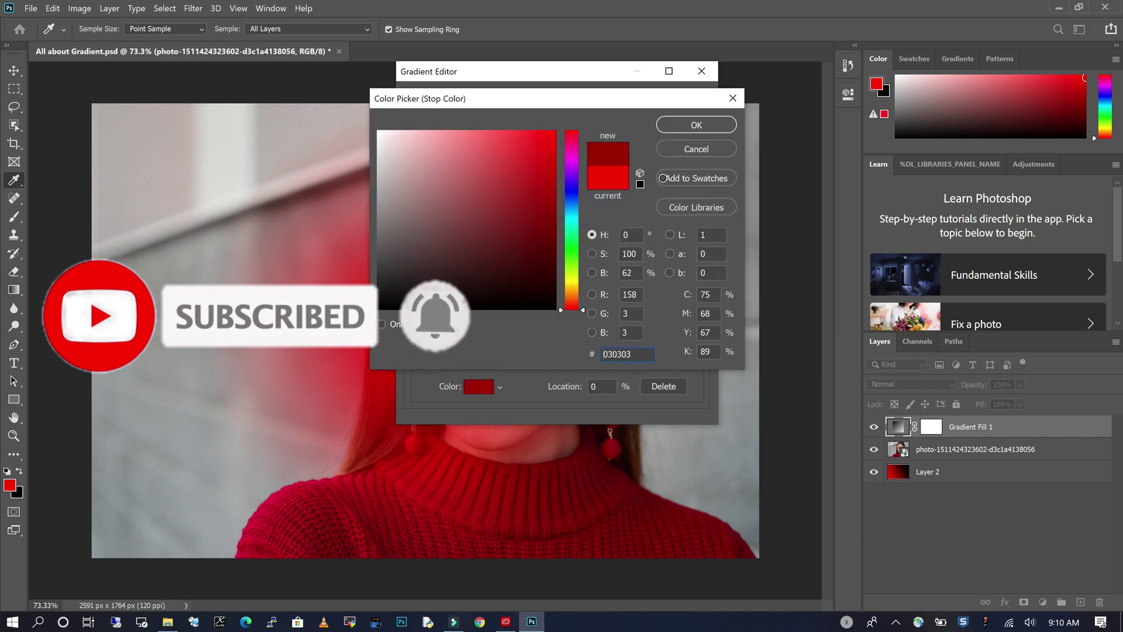
click(696, 125)
click(697, 325)
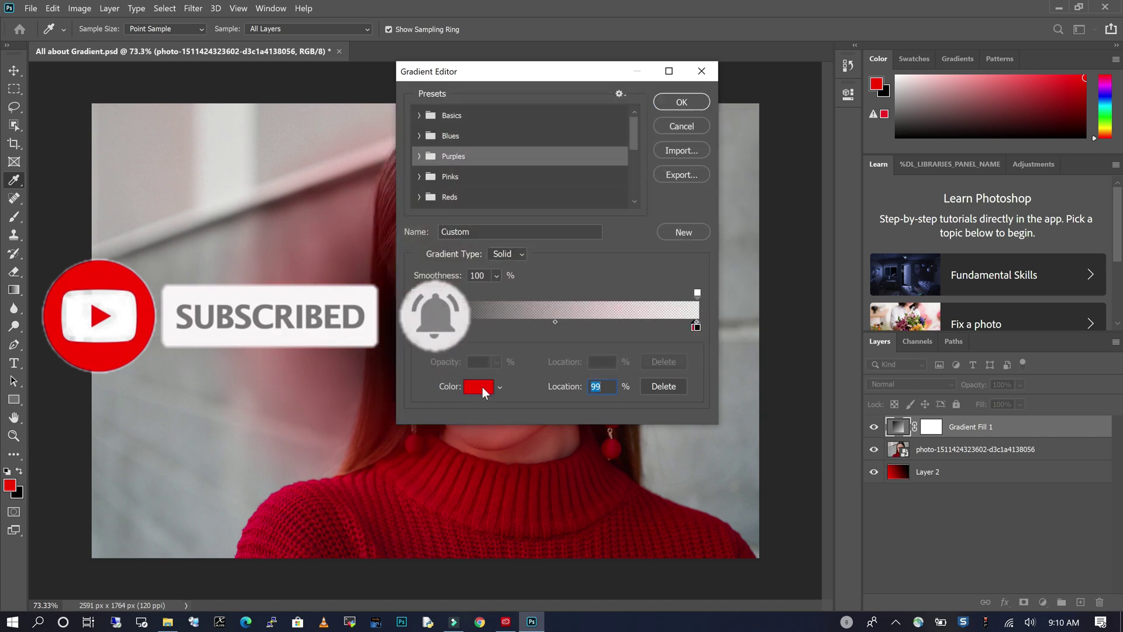
click(477, 386)
text(040404)
click(696, 125)
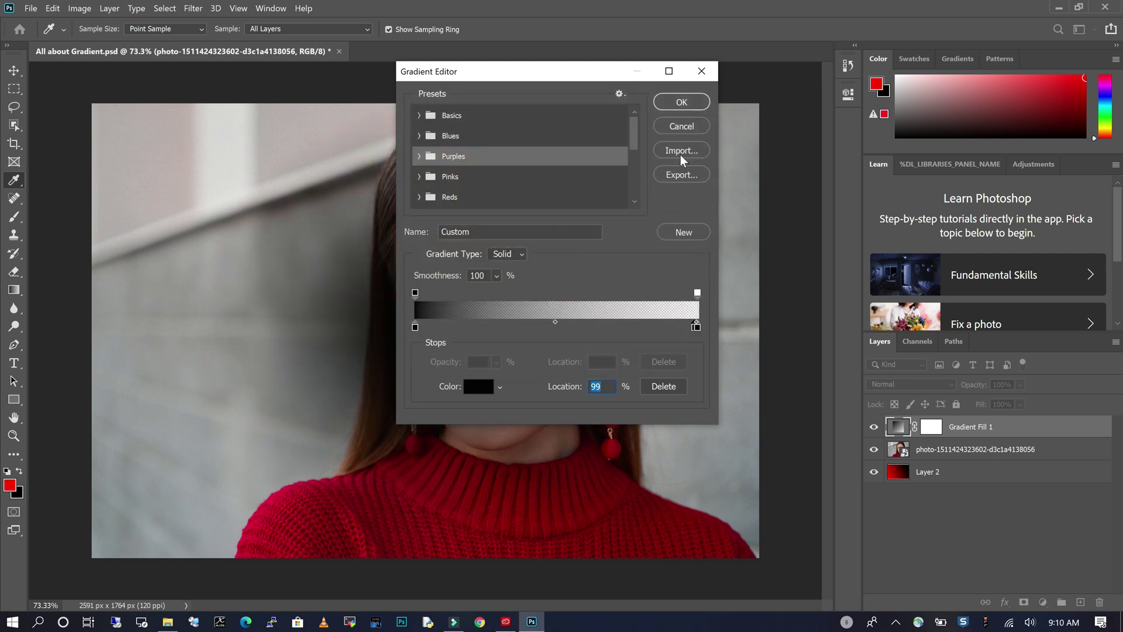
click(689, 99)
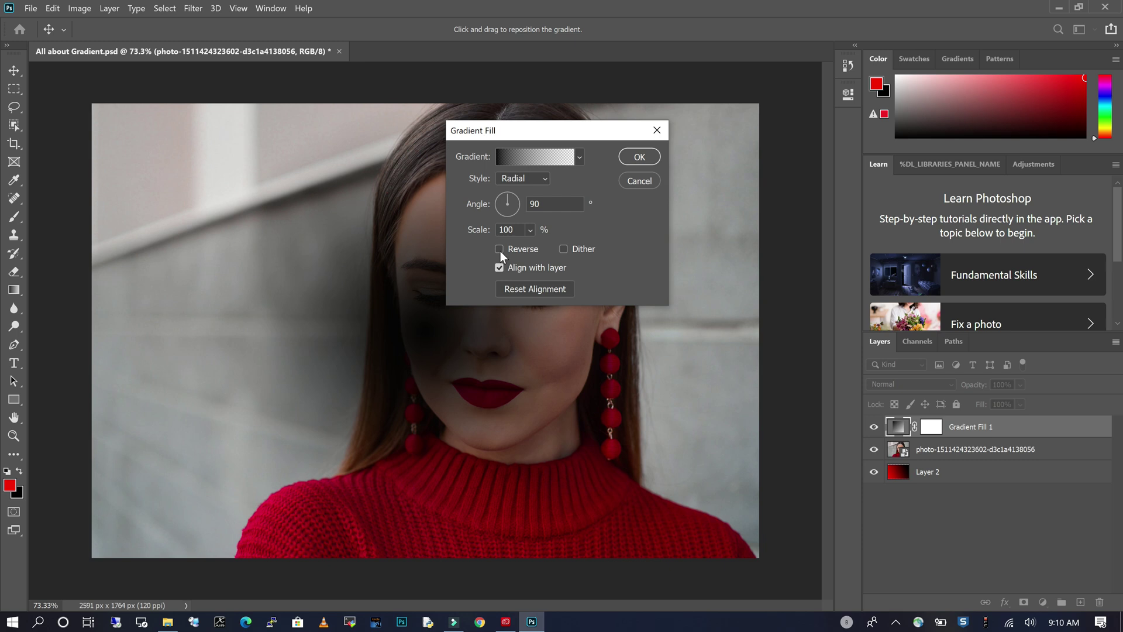
- Reverse the radial gradient, scale it to 177%, and apply the Gradient Fill
click(500, 249)
click(530, 230)
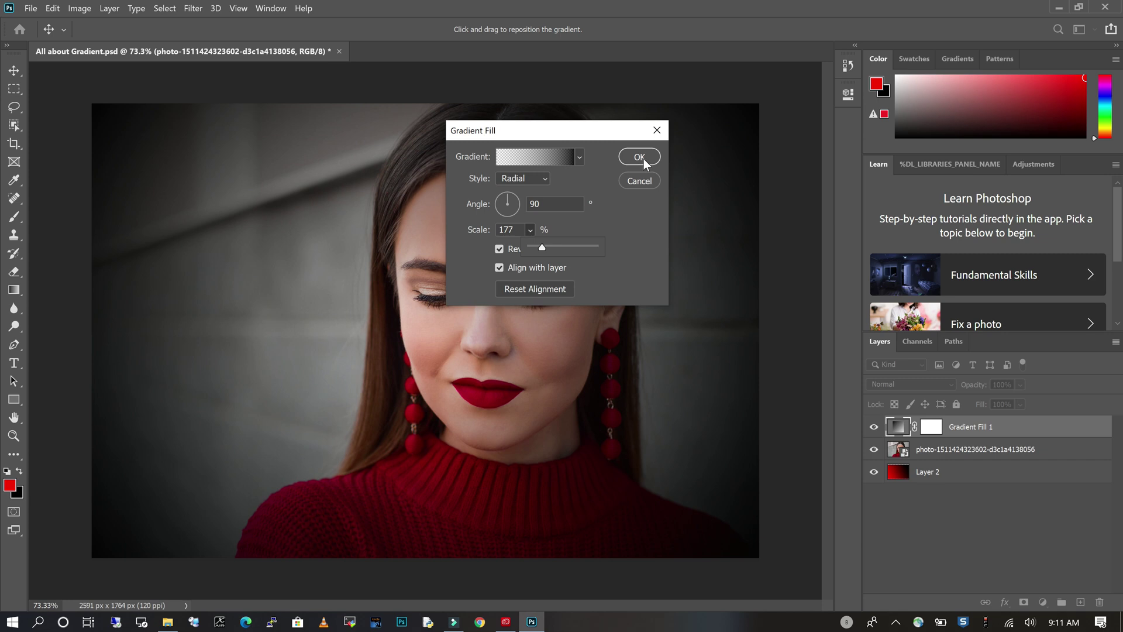
click(643, 159)
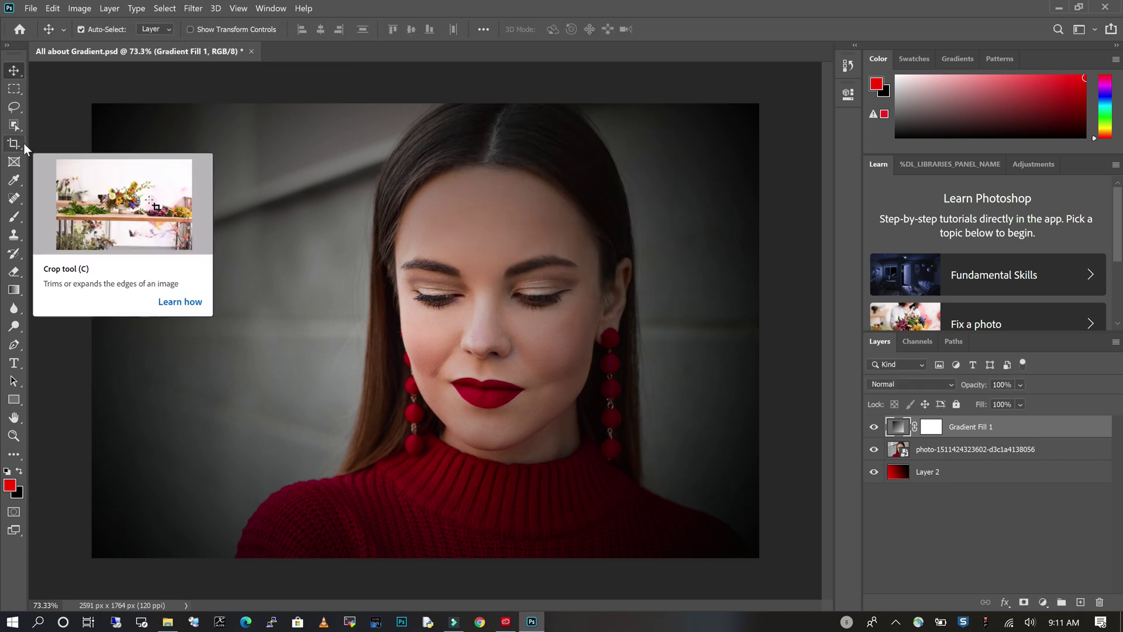
click(65, 97)
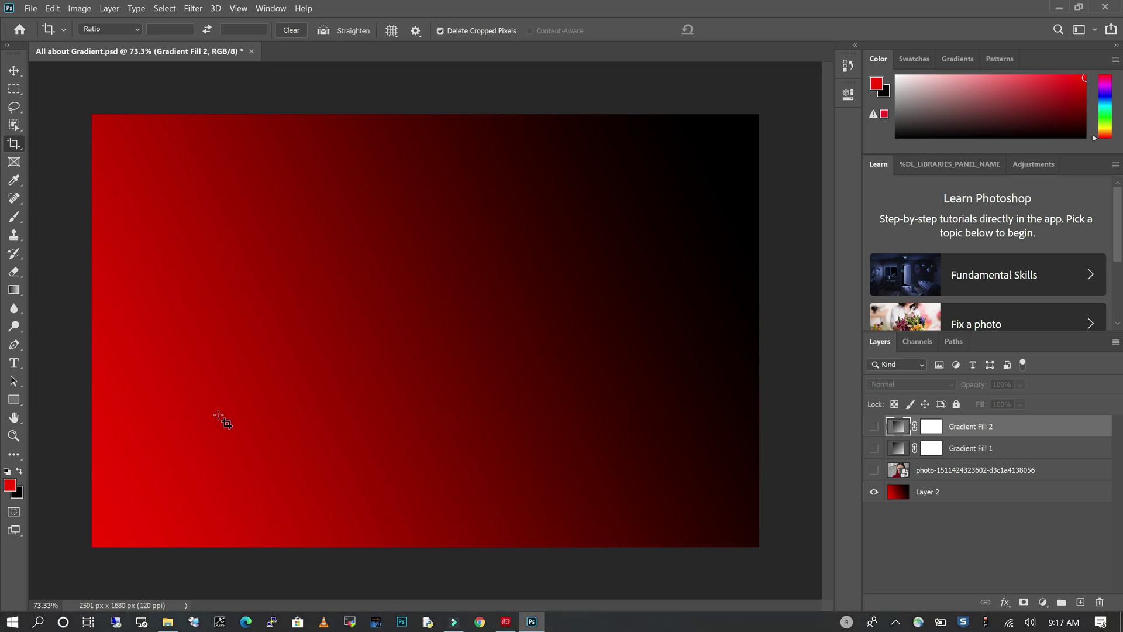
- Switch to the Horizontal Type Tool, set to Myriad Pro Regular 12 pt
click(14, 363)
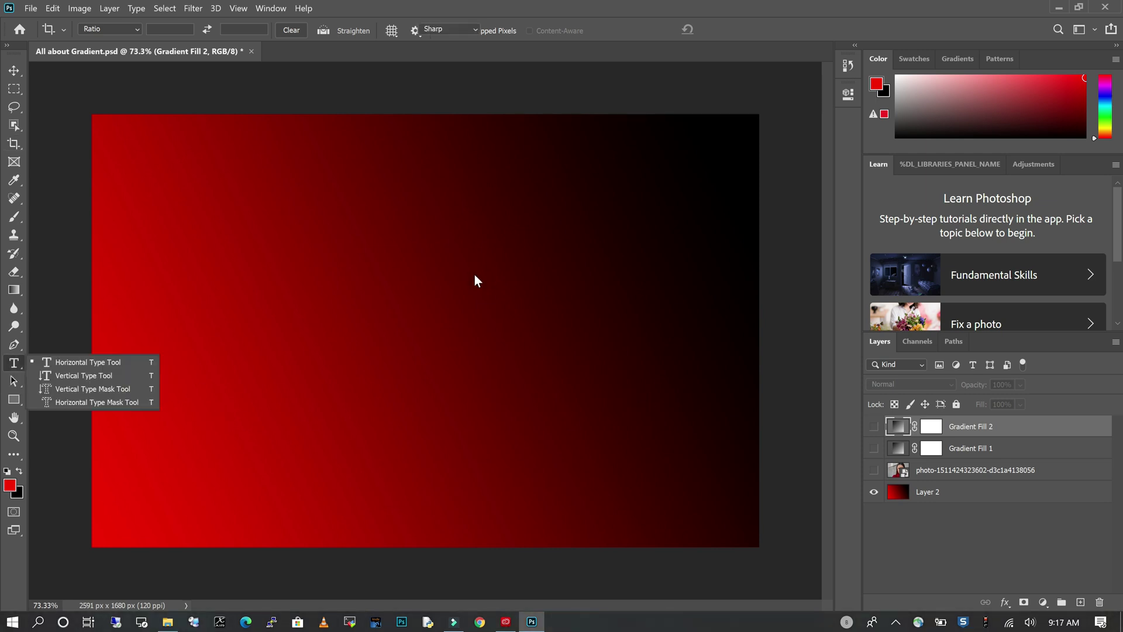
- Add white BOLD text, enlarge it, and position it in the upper centre of the canvas
click(235, 316)
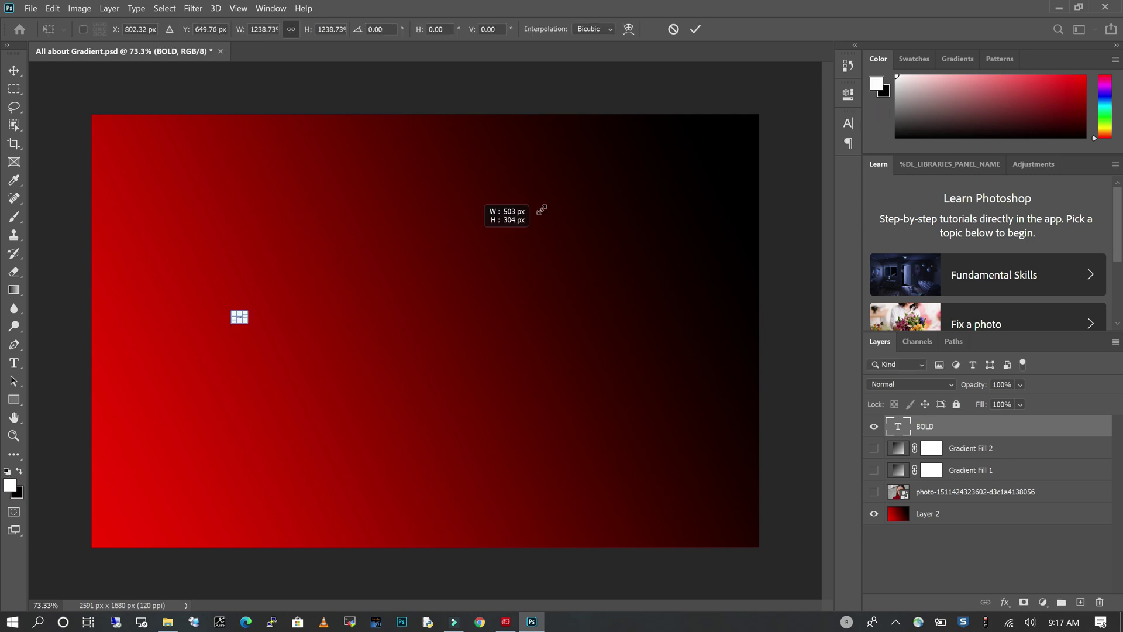
drag(538, 211, 555, 294)
key(Return)
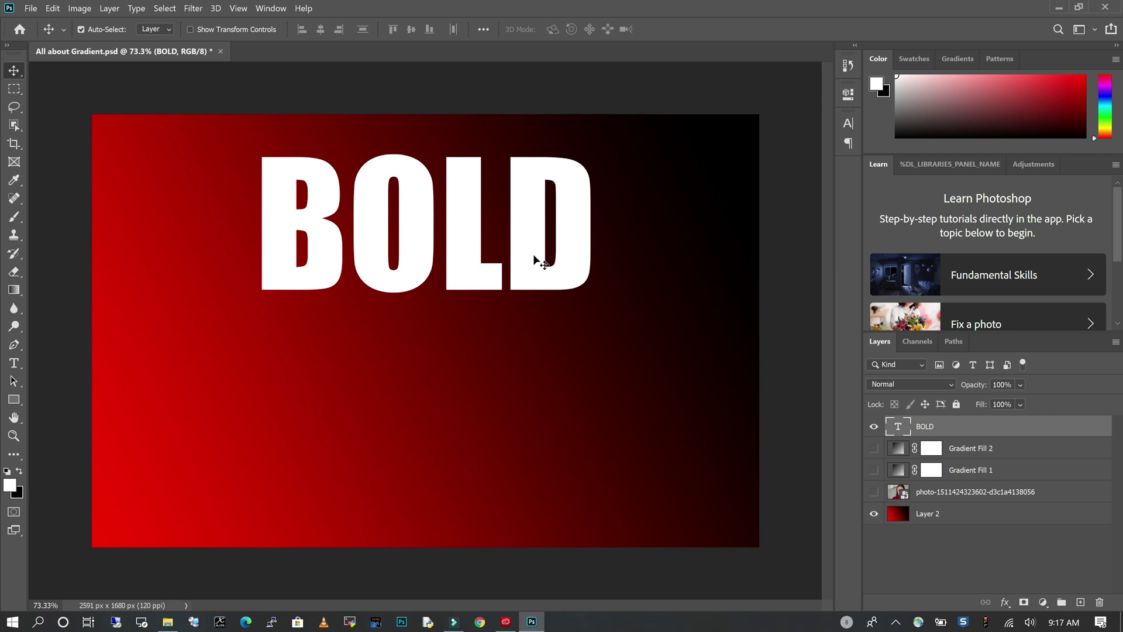
drag(536, 267, 540, 287)
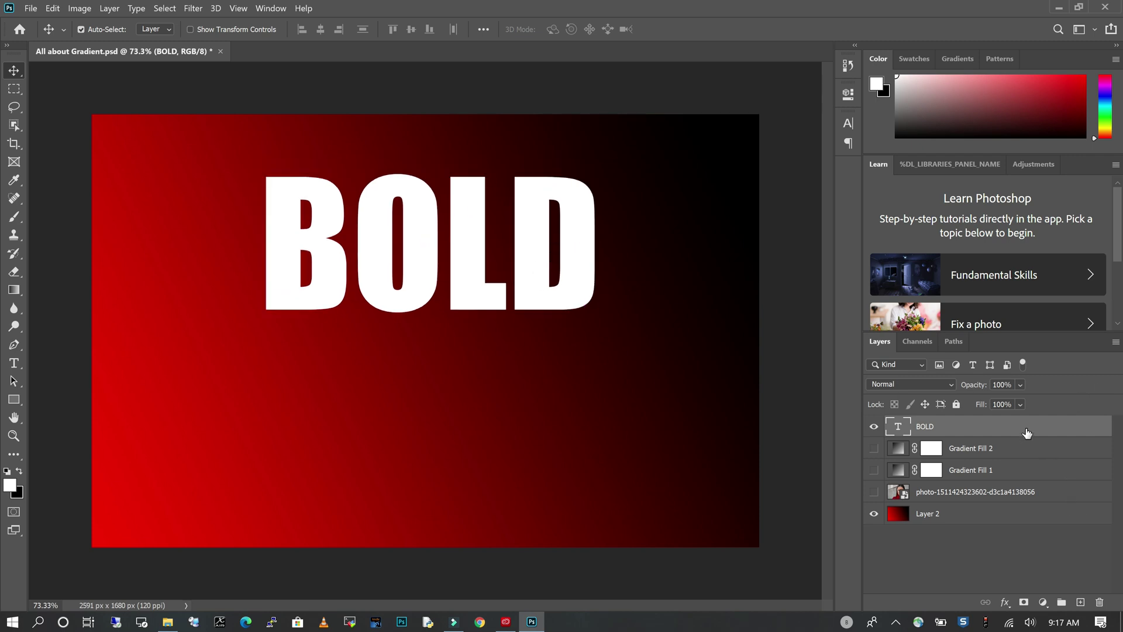
drag(1027, 433, 1078, 603)
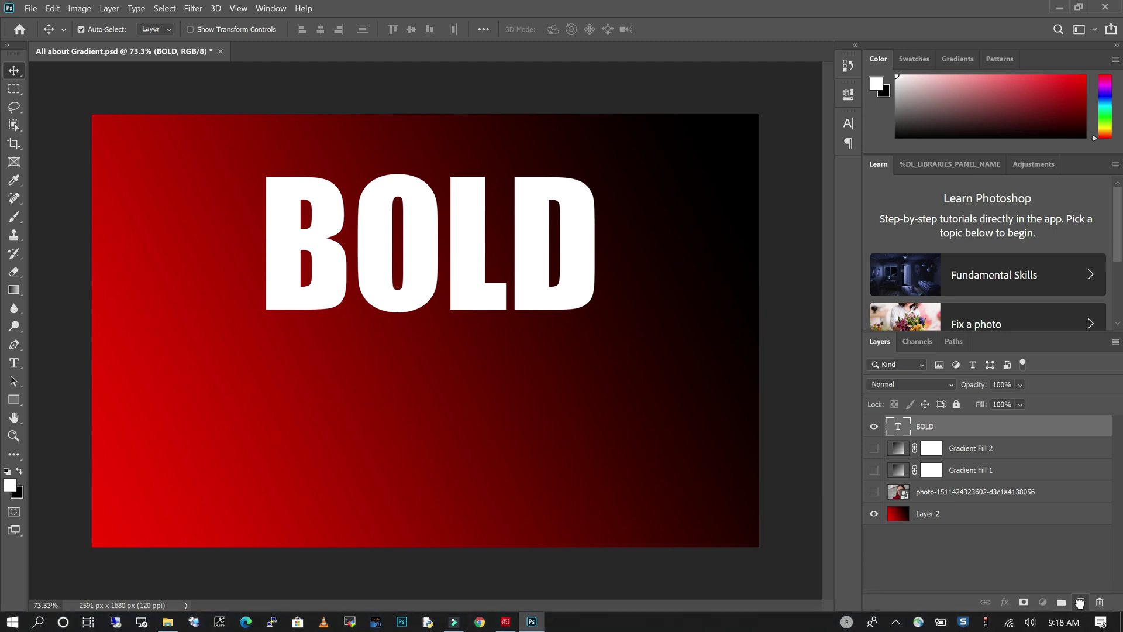
- Duplicate the BOLD layer, flip the copy vertically, and place it just below the original
key(ctrl)
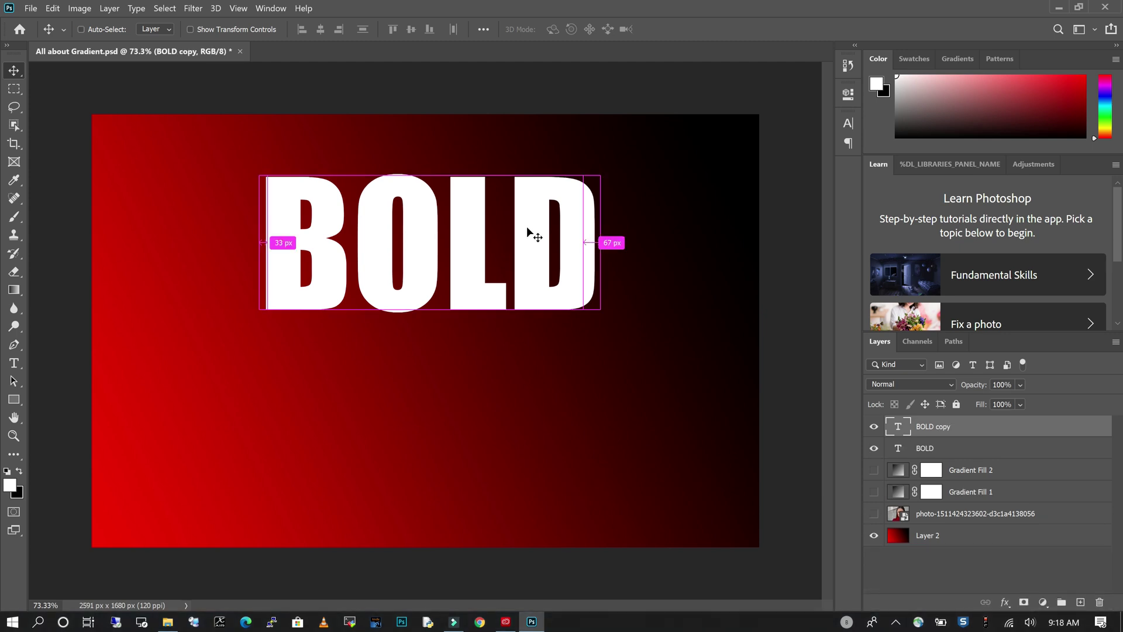
key(ctrl+t)
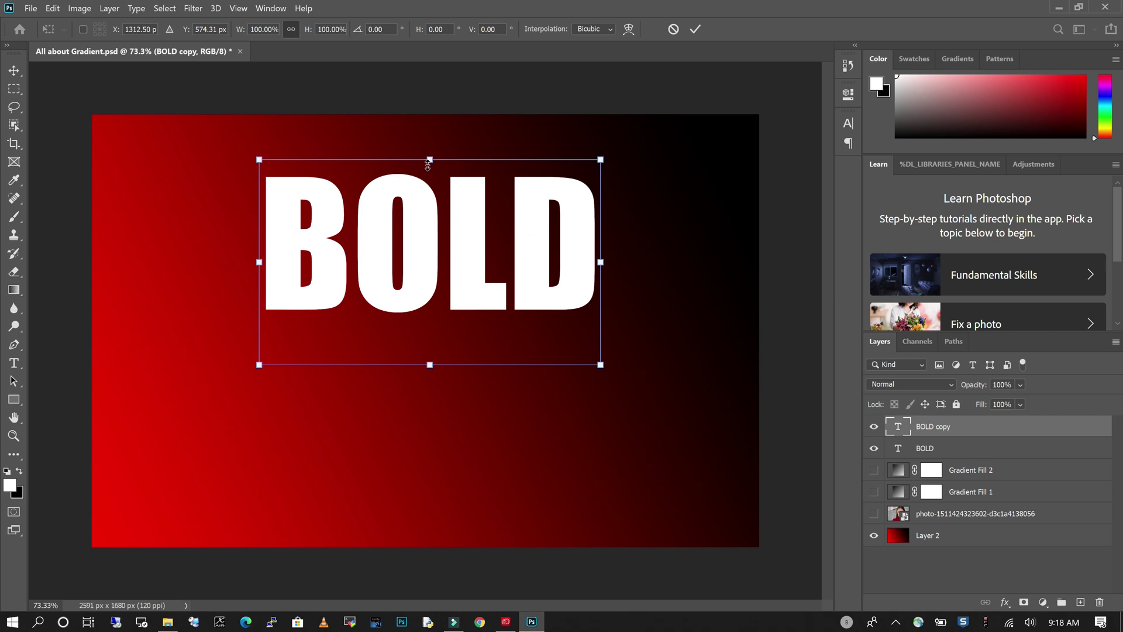
drag(431, 159, 440, 535)
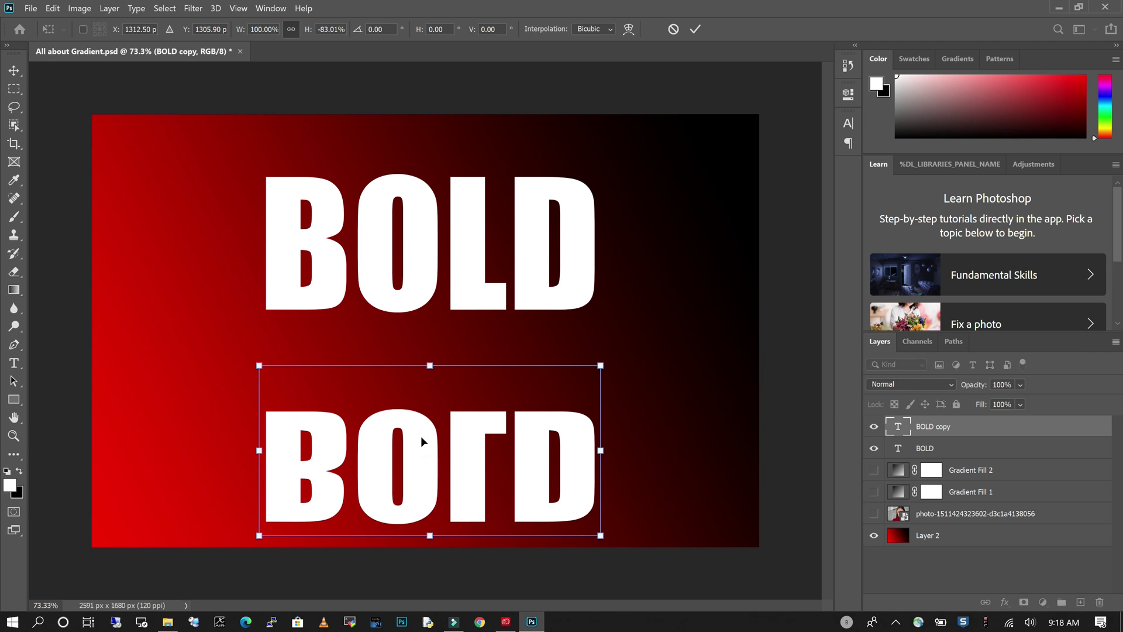
drag(421, 438, 419, 336)
- Commit the flip, convert BOLD copy to a Smart Object, and add a layer mask
key(Return)
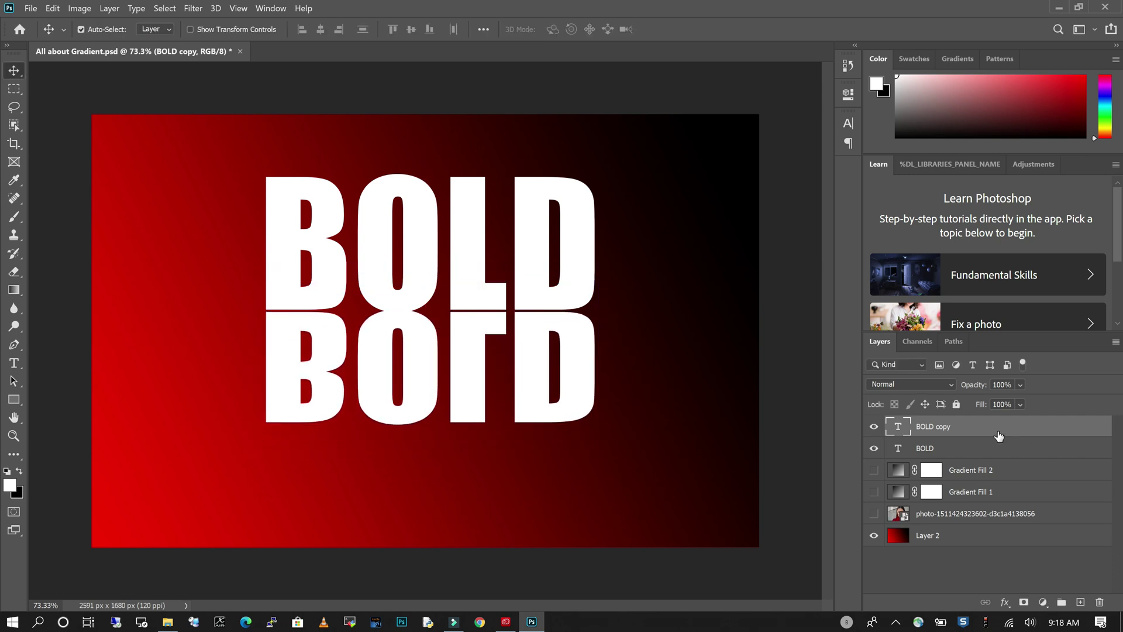
right_click(998, 427)
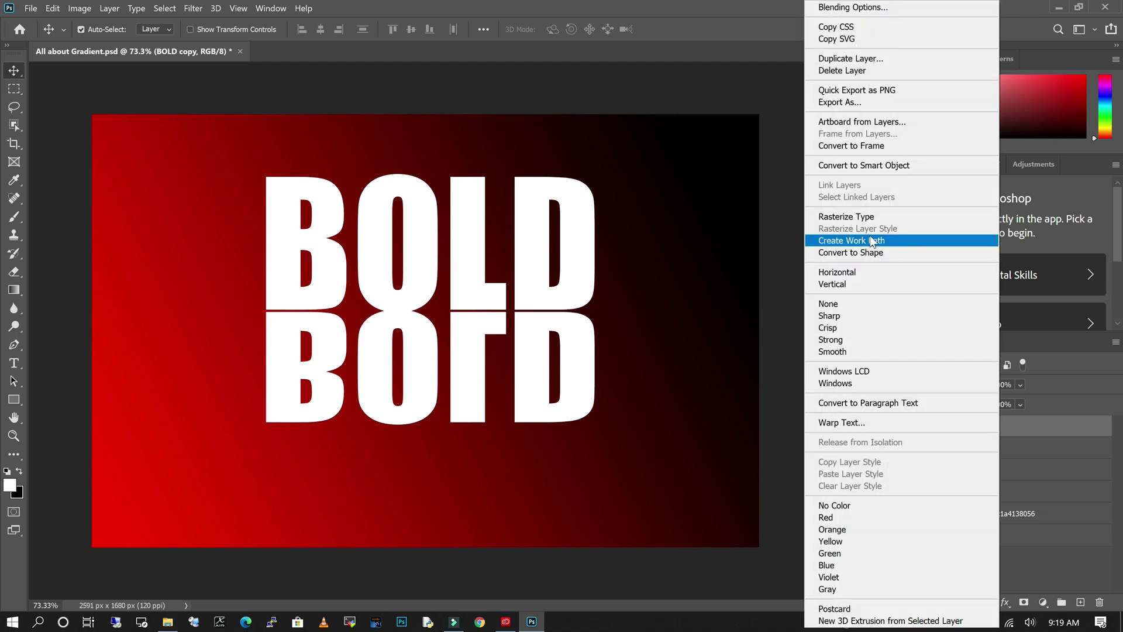
click(876, 166)
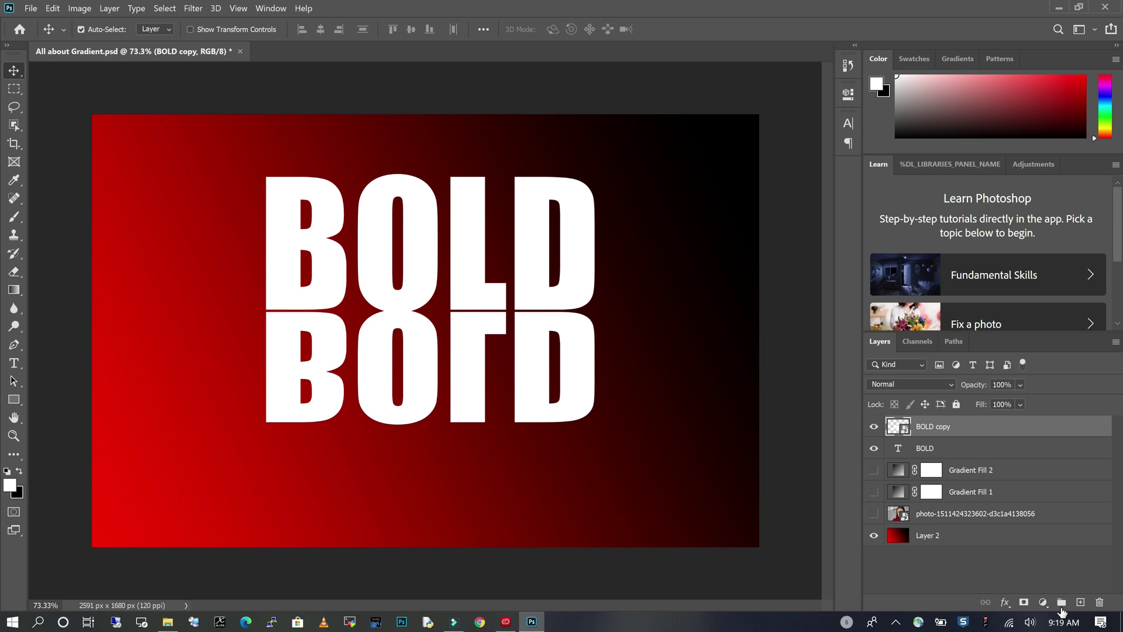
click(1025, 603)
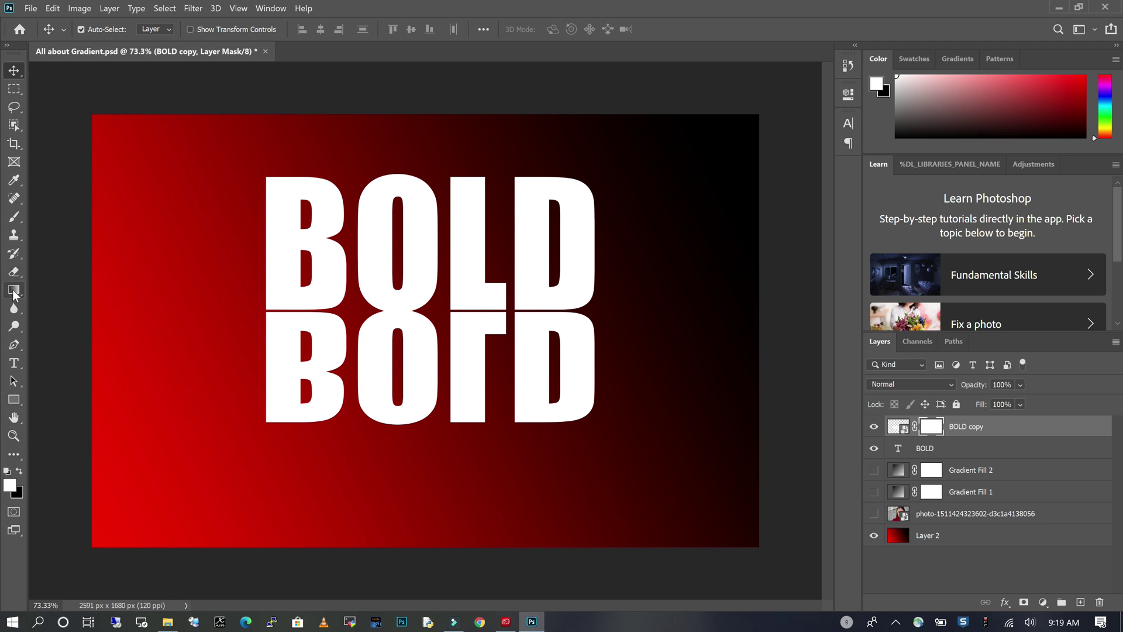
click(14, 291)
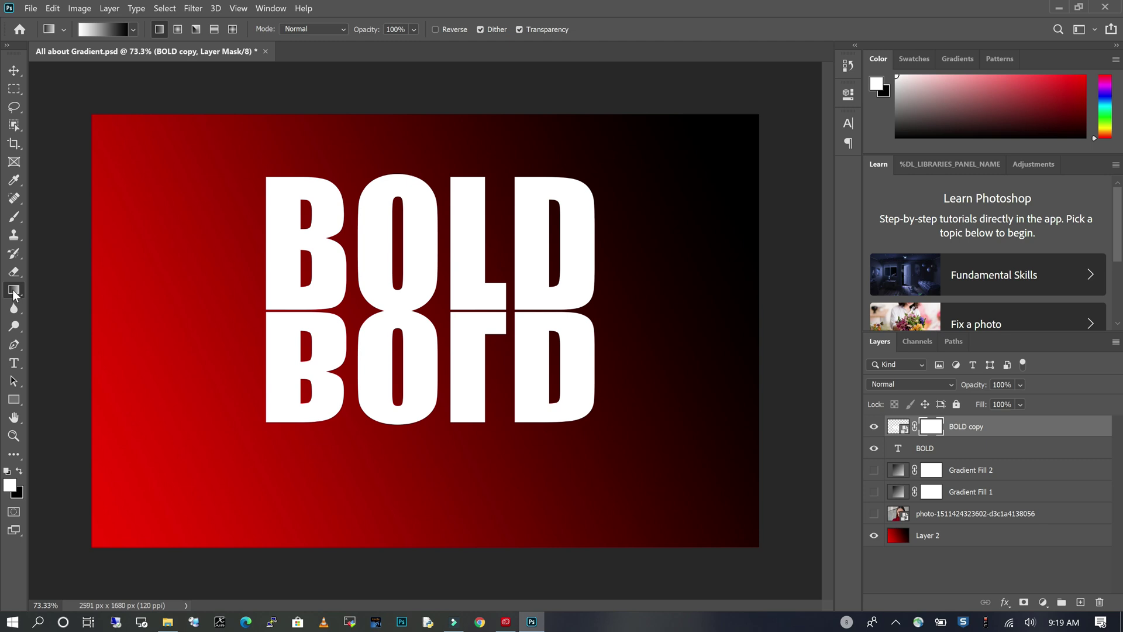
- With black foreground, drag a gradient on BOLD copy's mask so the reflection fades downward
click(21, 472)
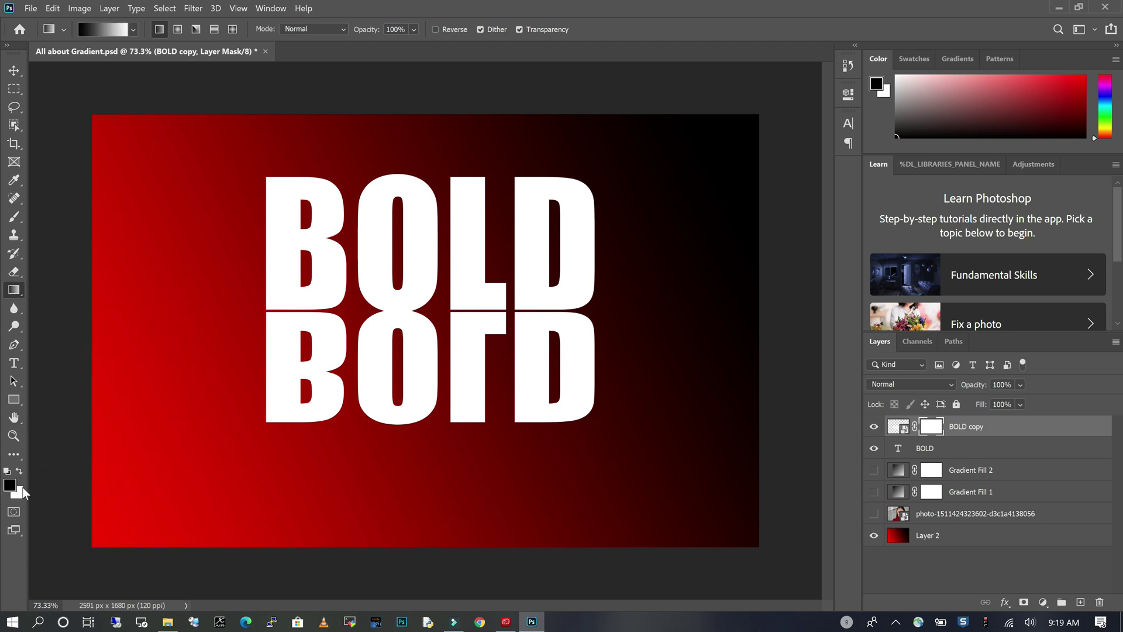
drag(433, 527, 432, 350)
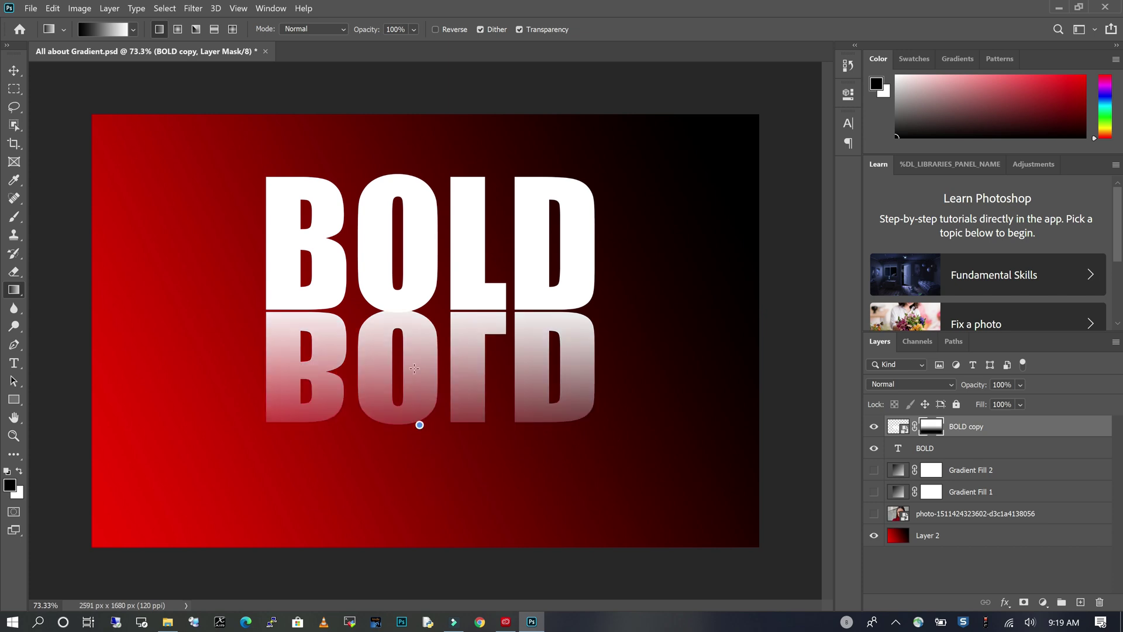
drag(419, 423, 425, 251)
drag(431, 432, 432, 231)
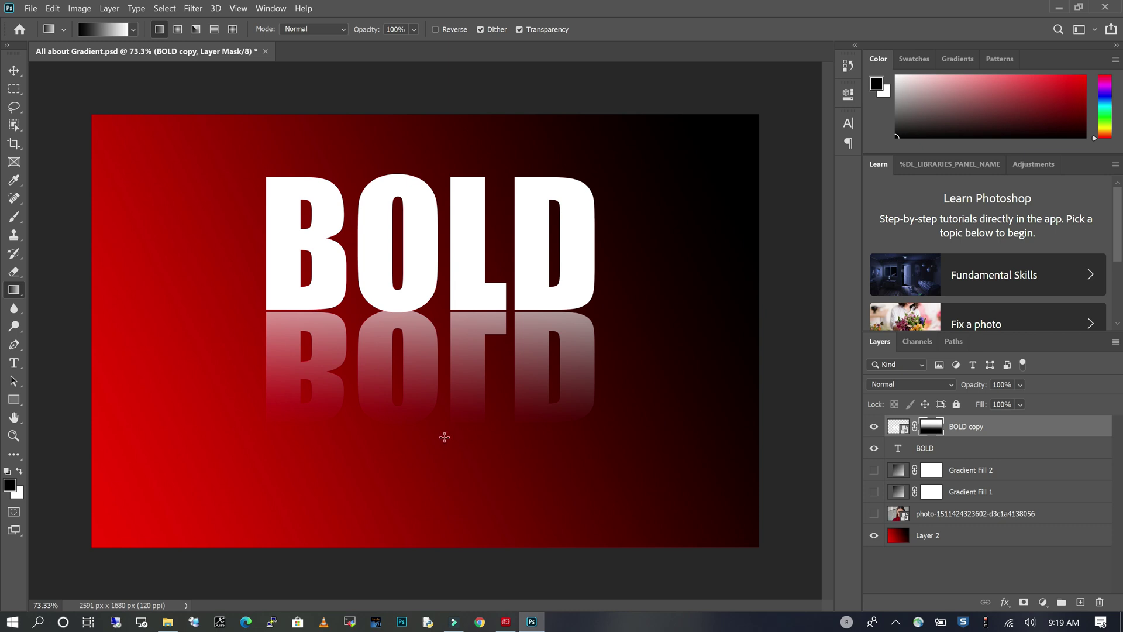
drag(444, 437, 439, 123)
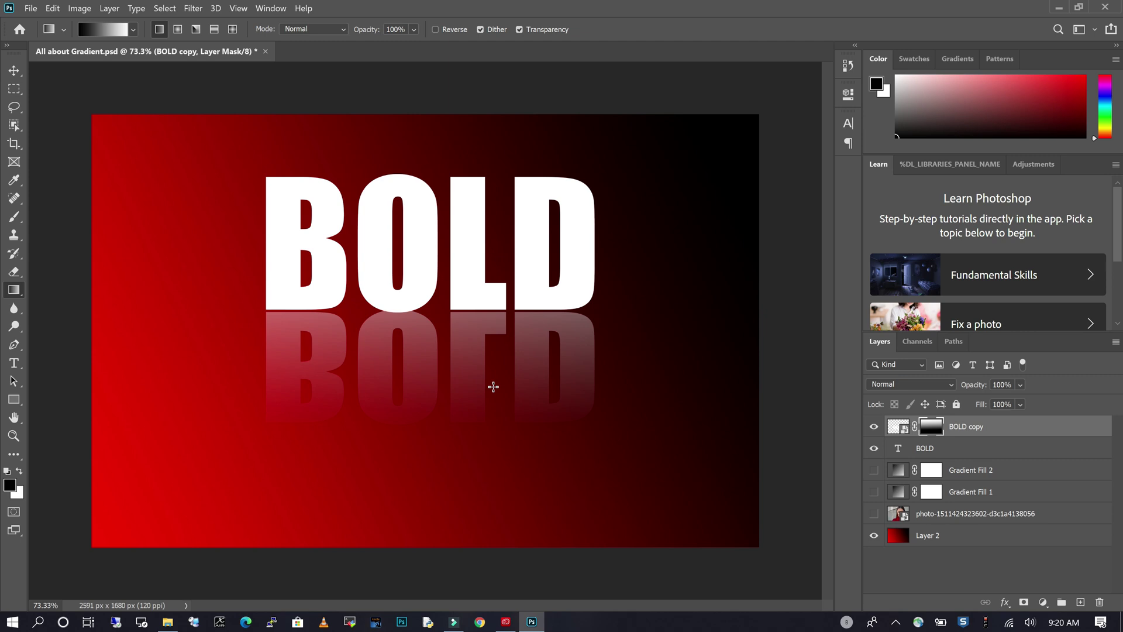
- Enable a Gradient Overlay in the BOLD layer's Blending Options
click(977, 454)
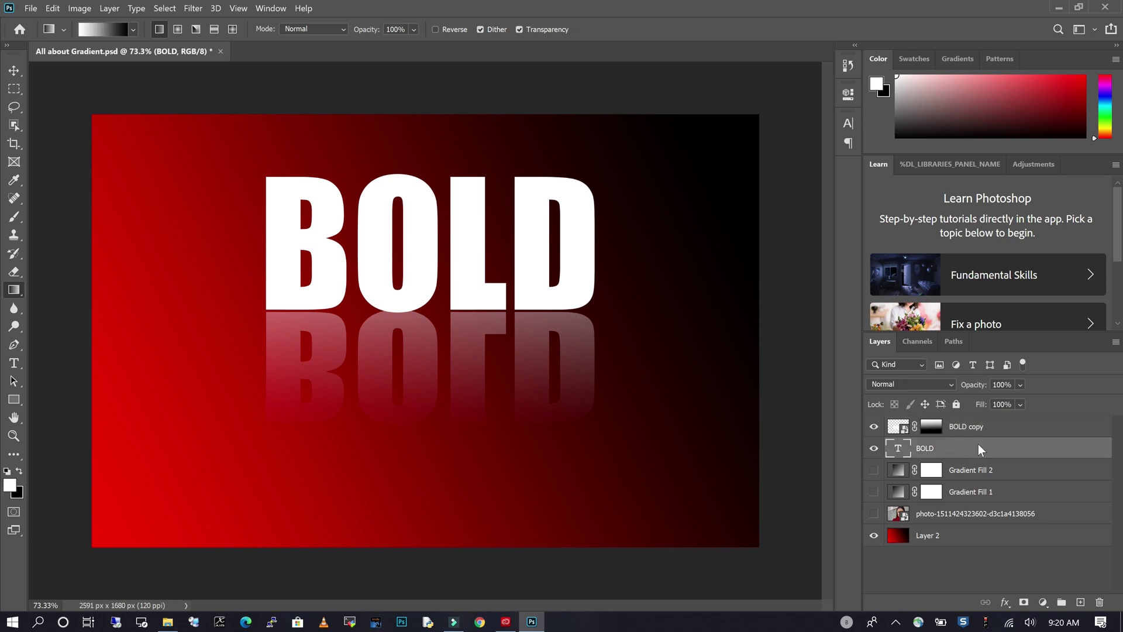
right_click(978, 448)
click(831, 7)
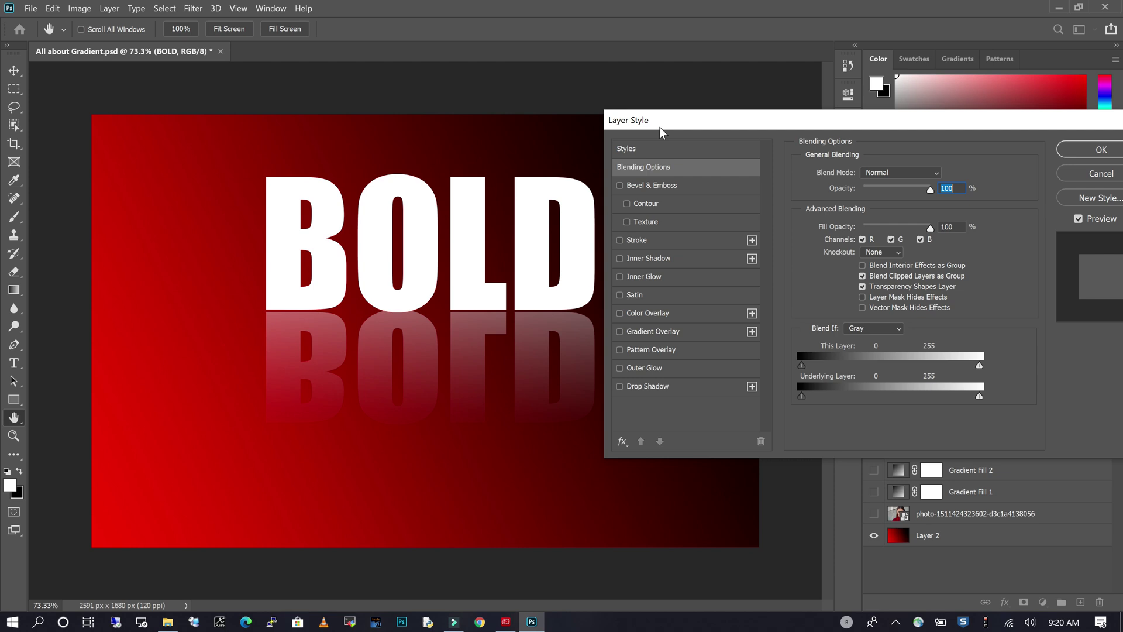
click(691, 330)
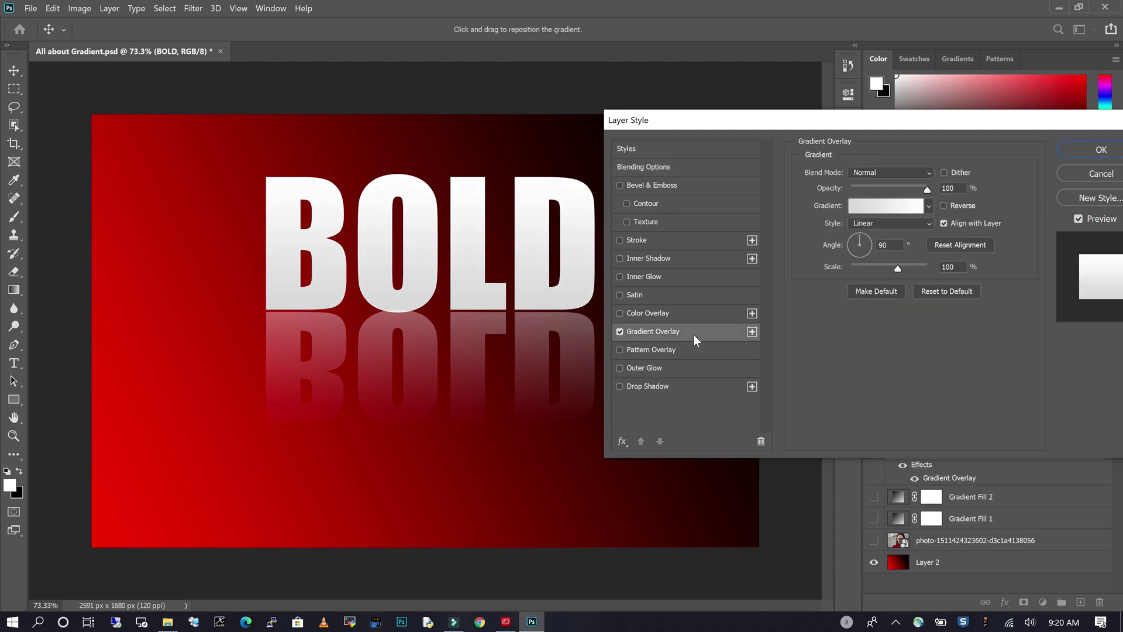
- Apply the pink-to-light-blue preset from the Iridescent gradients to the overlay
click(927, 206)
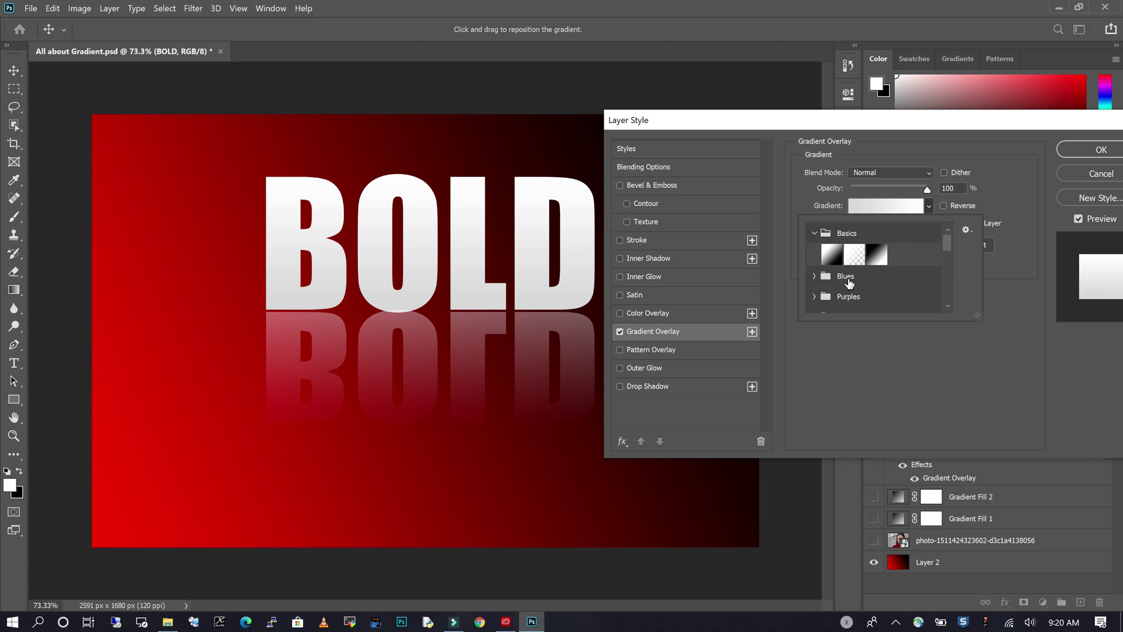
drag(950, 254, 947, 296)
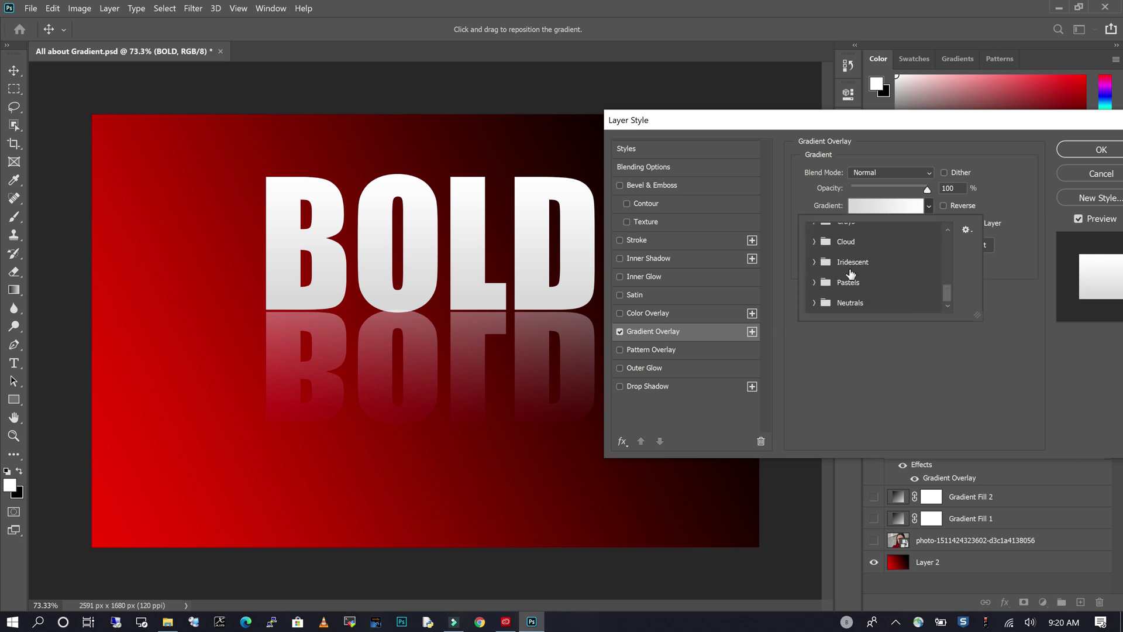
click(814, 262)
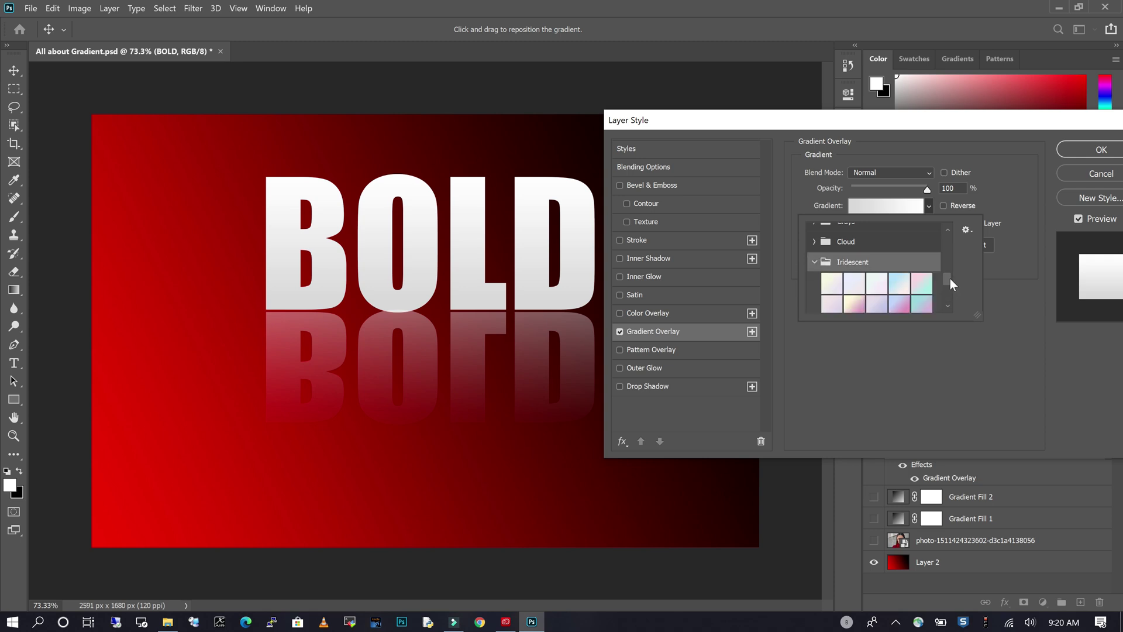
drag(950, 279, 954, 255)
click(875, 273)
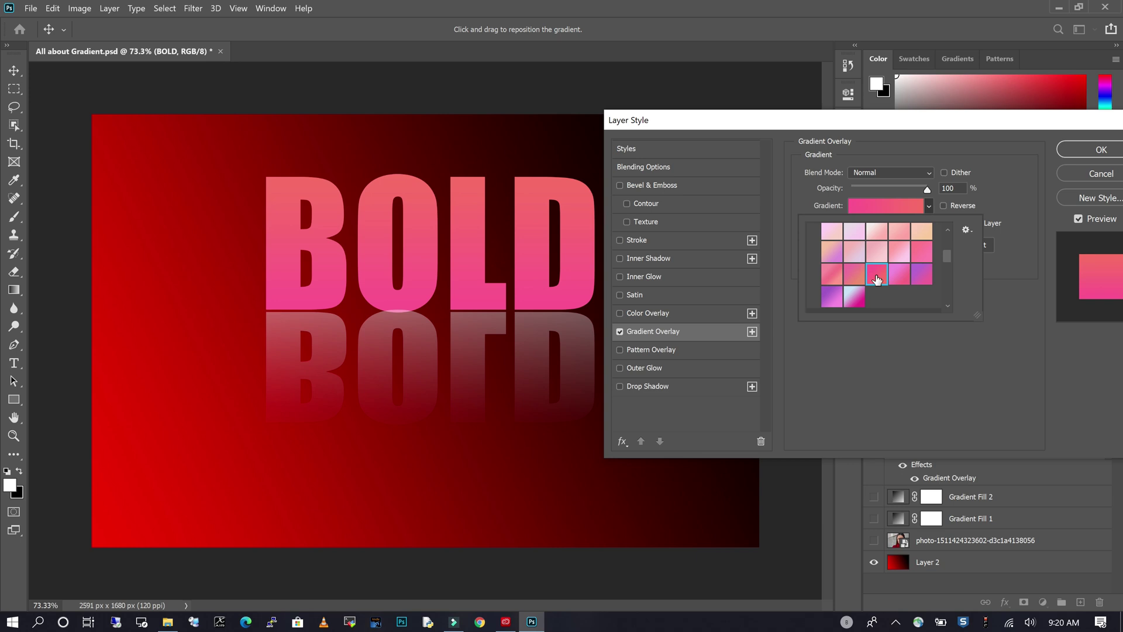
click(849, 299)
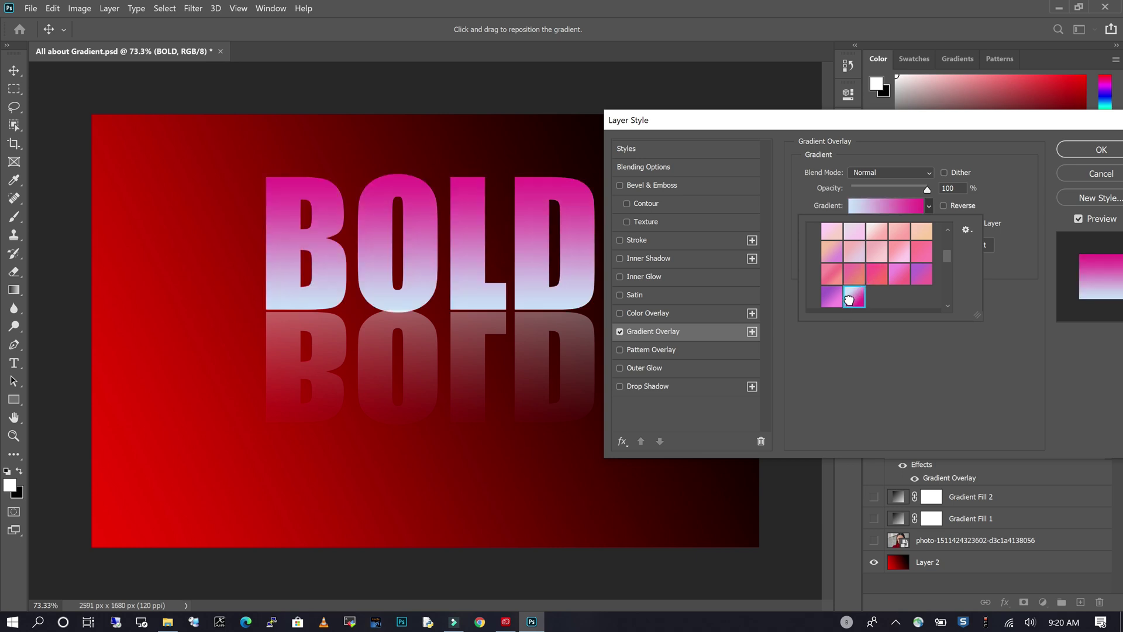
click(887, 316)
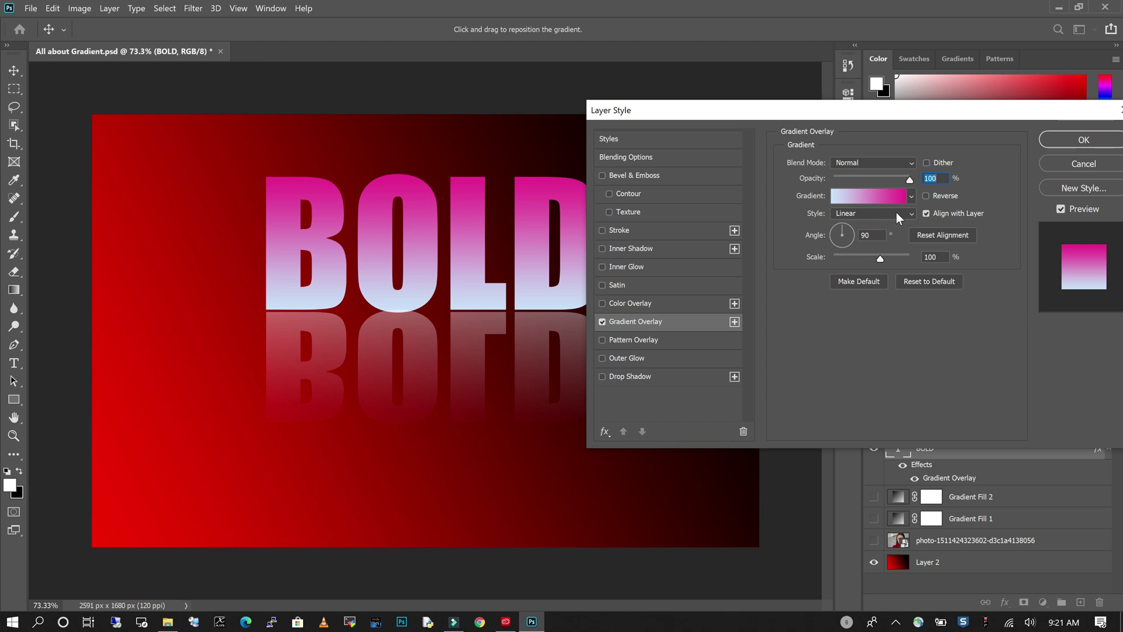
- In the Gradient Editor, set the left colour stop to deep blue #0000cc
click(863, 195)
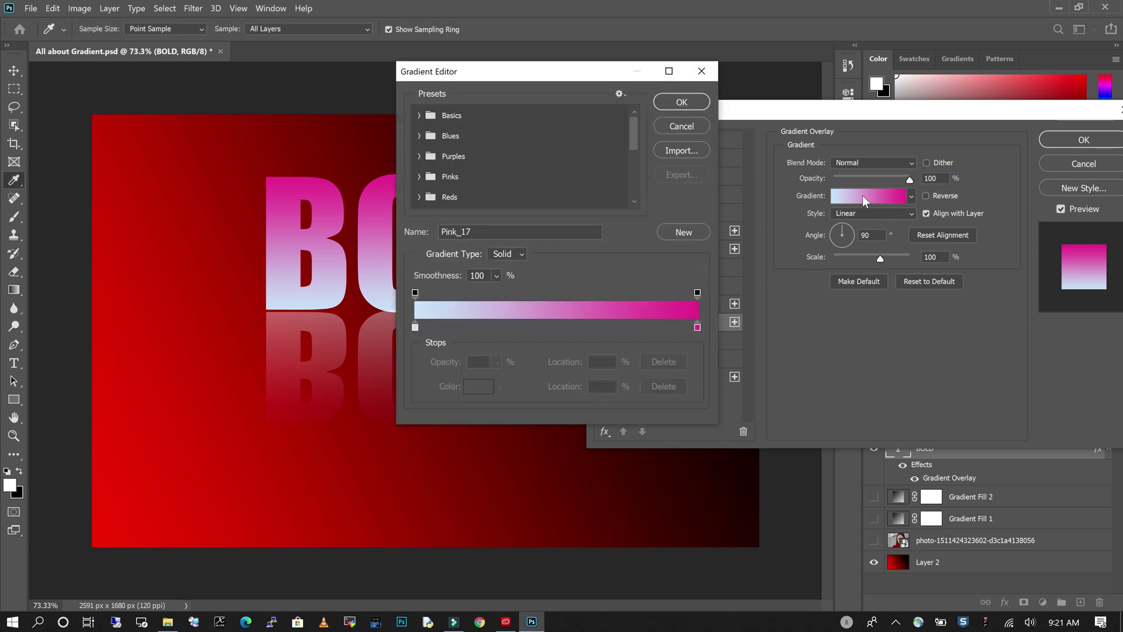
click(416, 328)
click(477, 386)
click(381, 324)
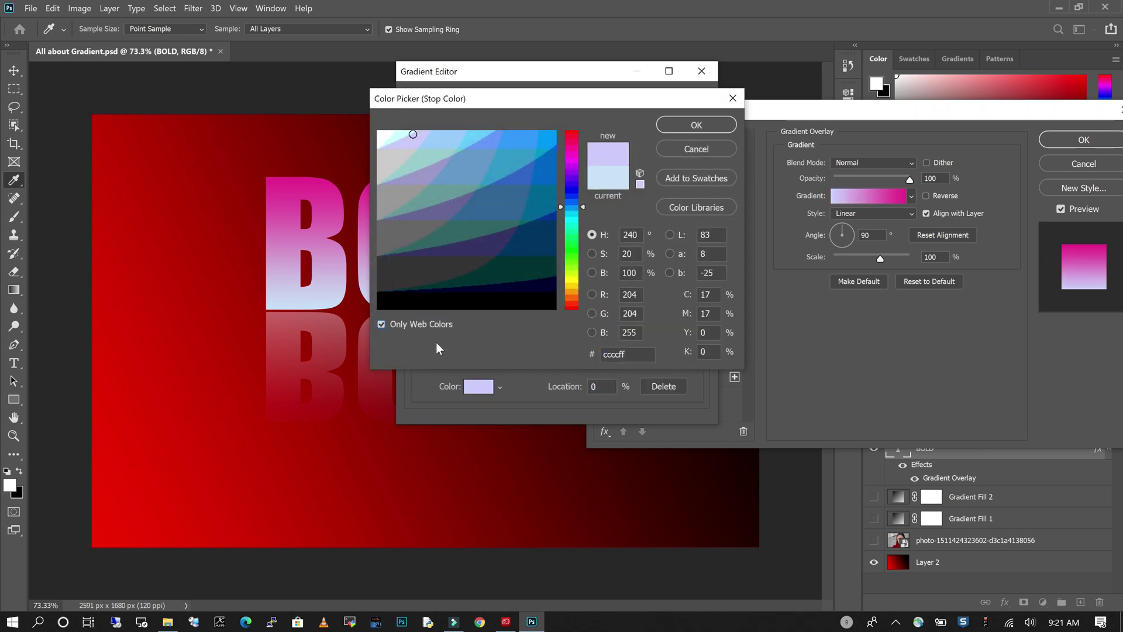
click(553, 183)
click(548, 181)
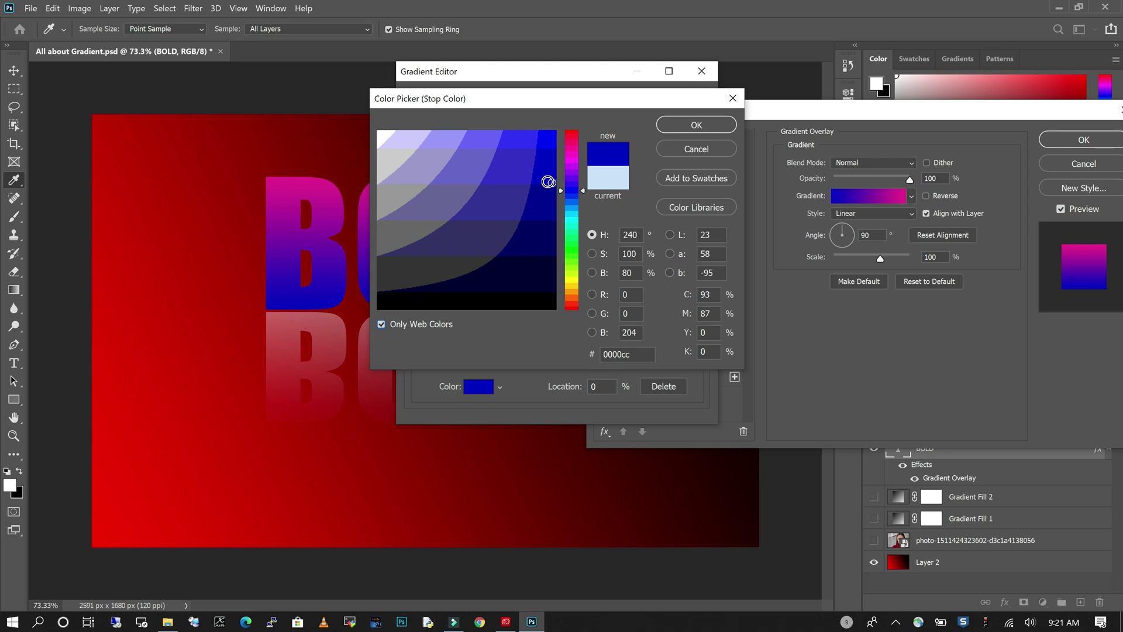
click(686, 125)
- Set the right colour stop to white
double_click(697, 327)
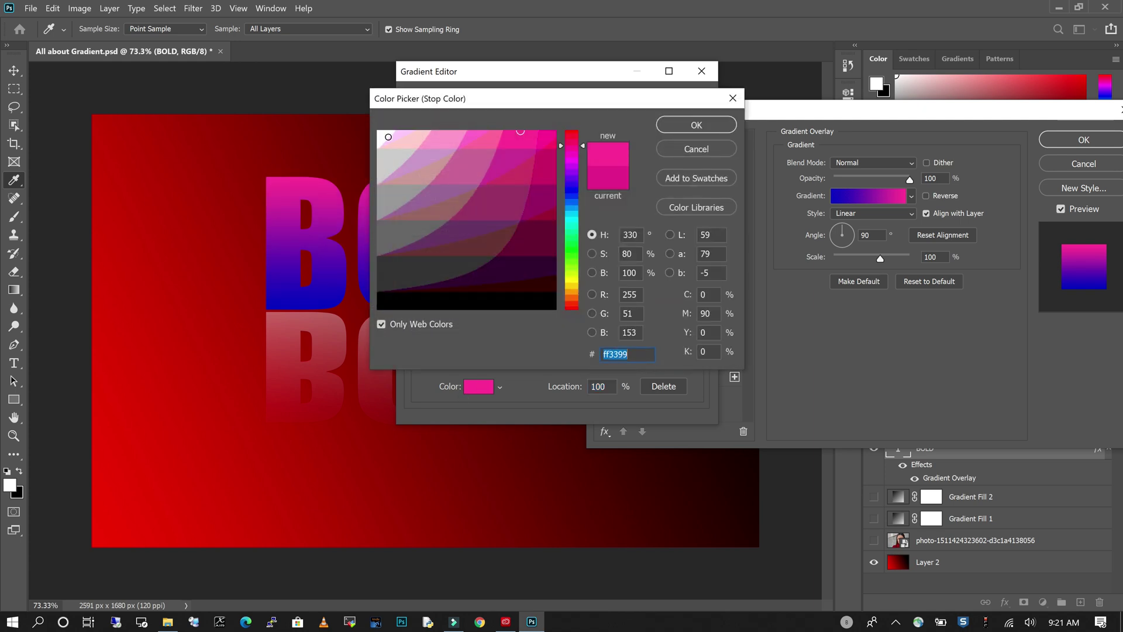
click(388, 137)
click(378, 131)
key(Return)
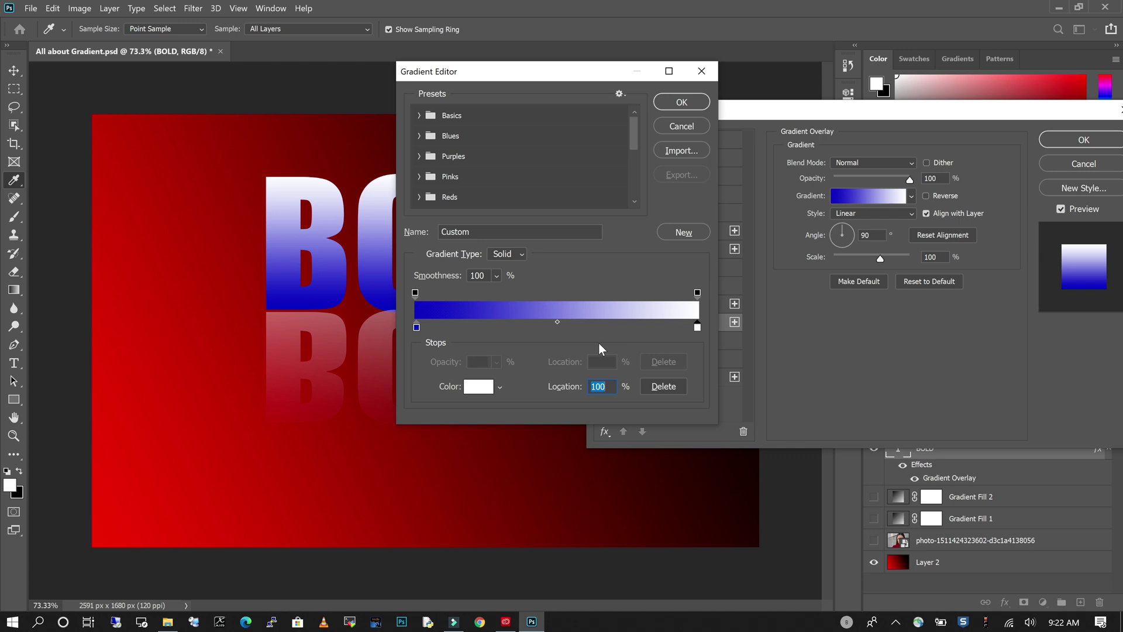
- Add a middle colour stop around 47% set to purple #cc00ff
alt+click(416, 326)
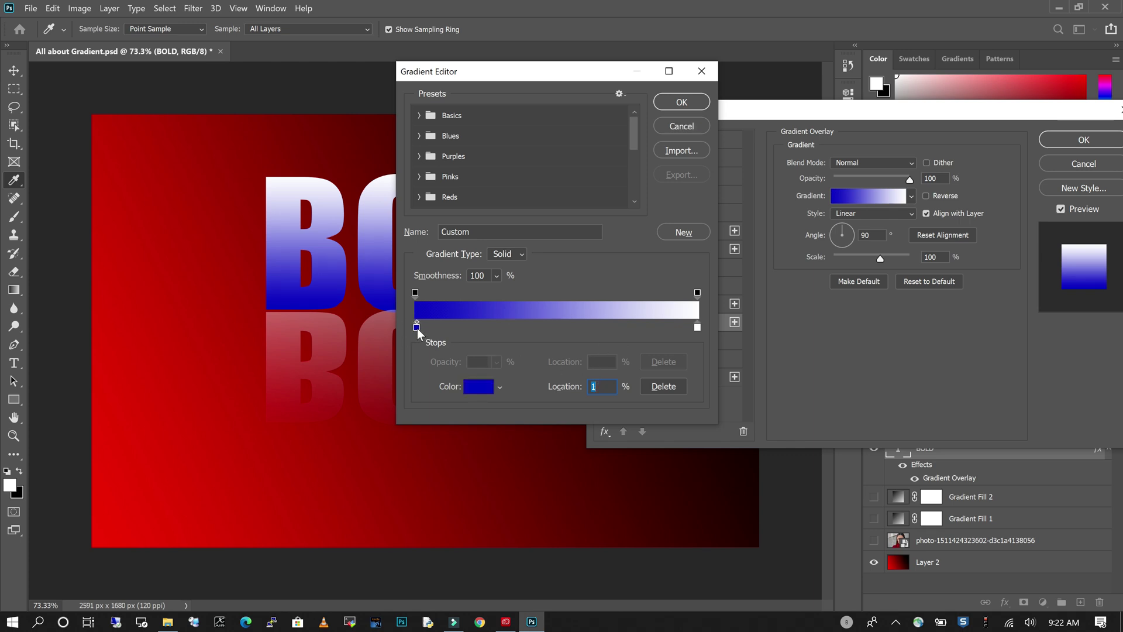
drag(416, 328, 548, 332)
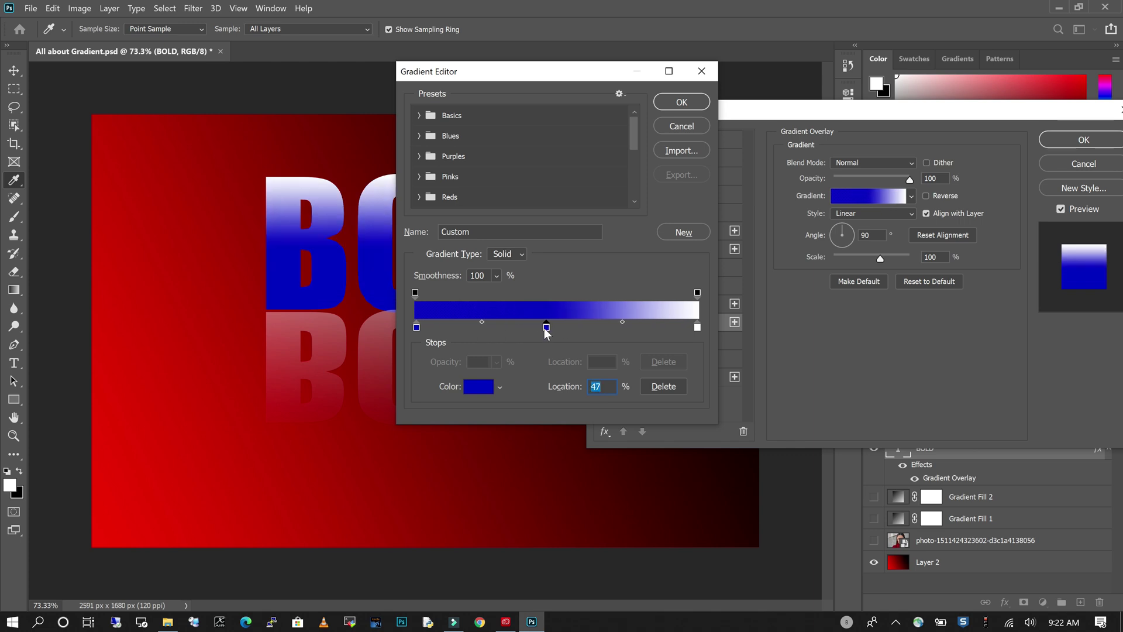
double_click(547, 329)
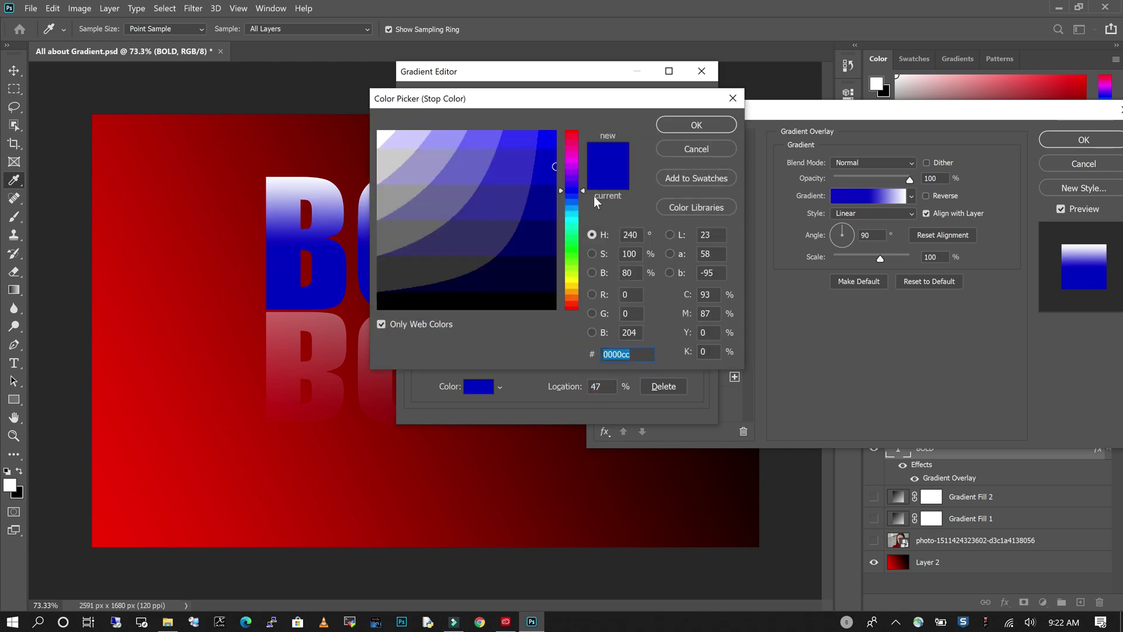
click(575, 165)
click(538, 145)
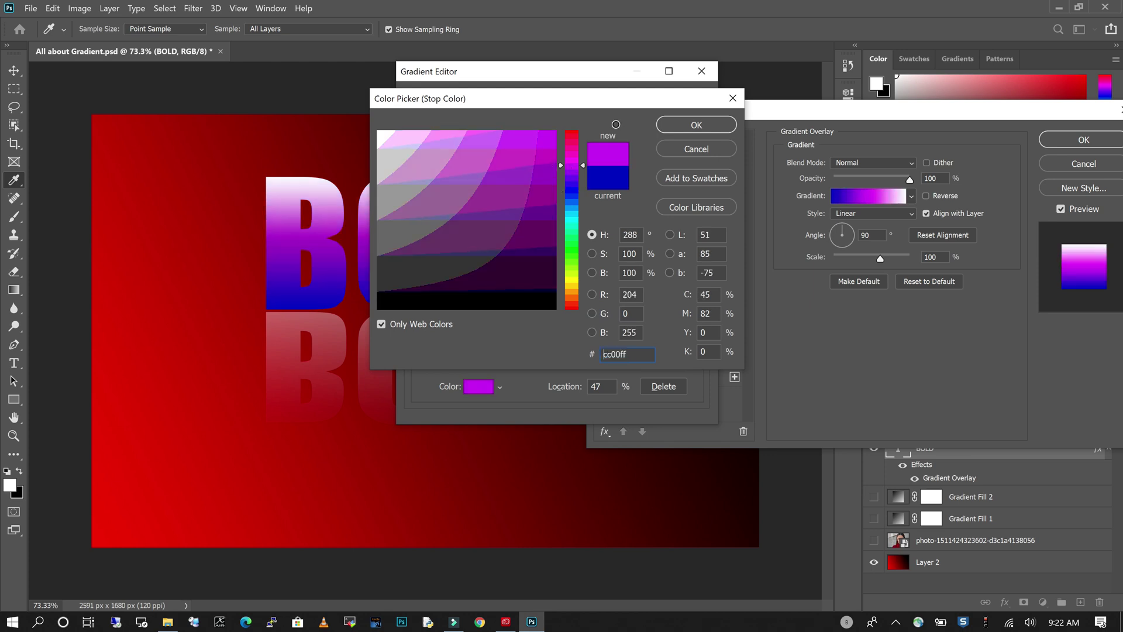
click(693, 125)
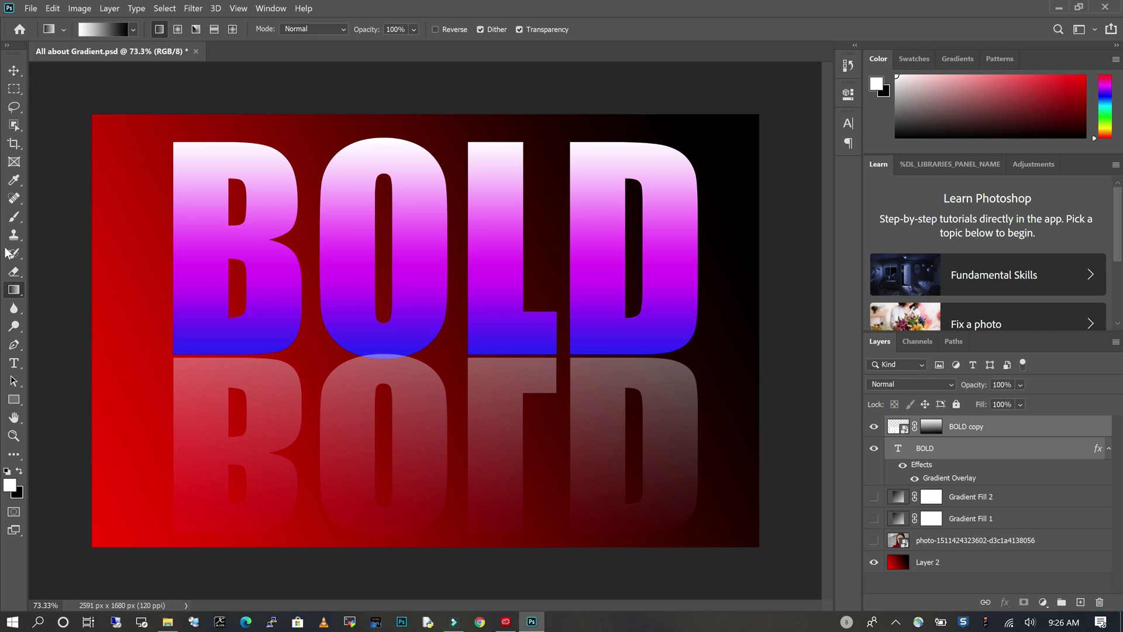
- Nudge the BOLD text a few pixels up, leaving a thin gap above its reflection
click(14, 73)
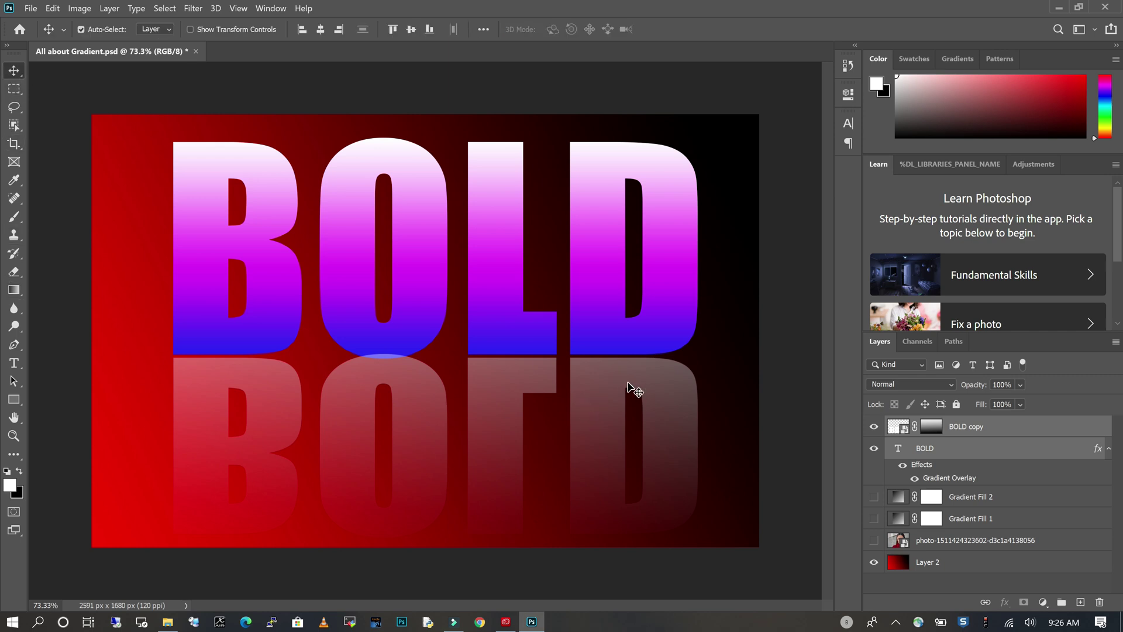
key(Up)
key(Up)
key(Up)
key(Up)
key(Up)
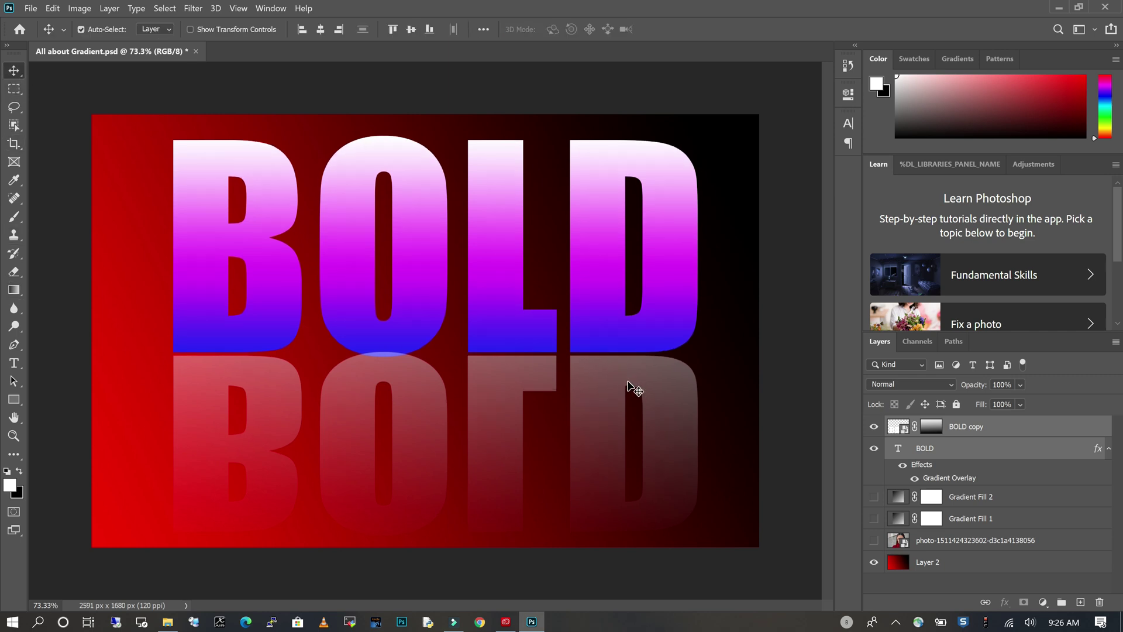
click(967, 452)
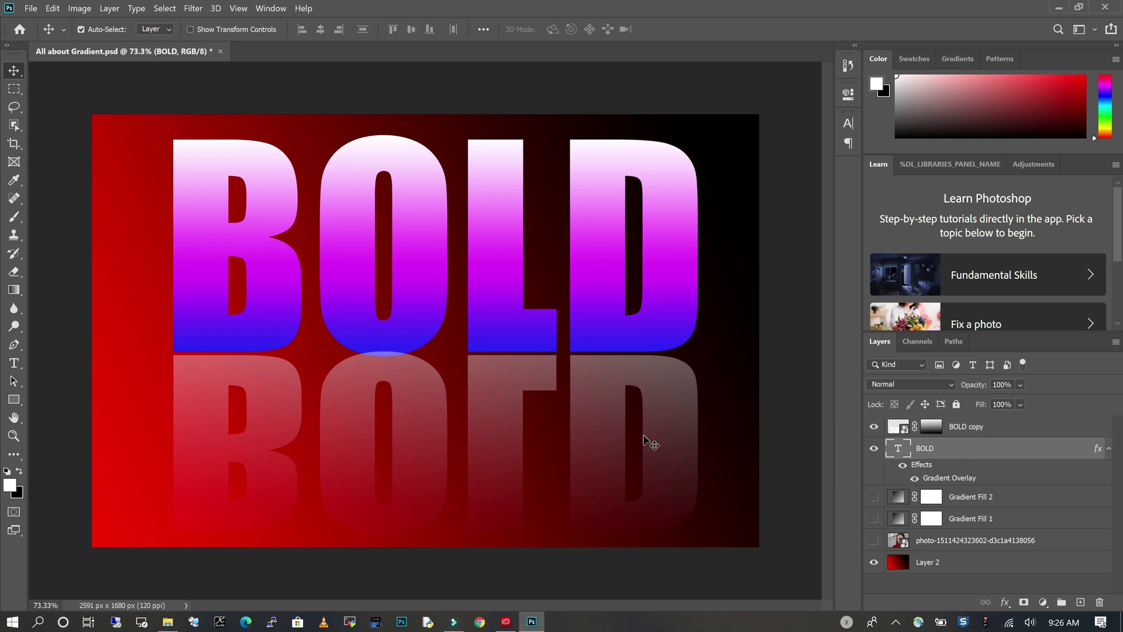
key(Up)
key(Up)
key(Up)
key(Up)
key(Up)
key(Up)
key(Up)
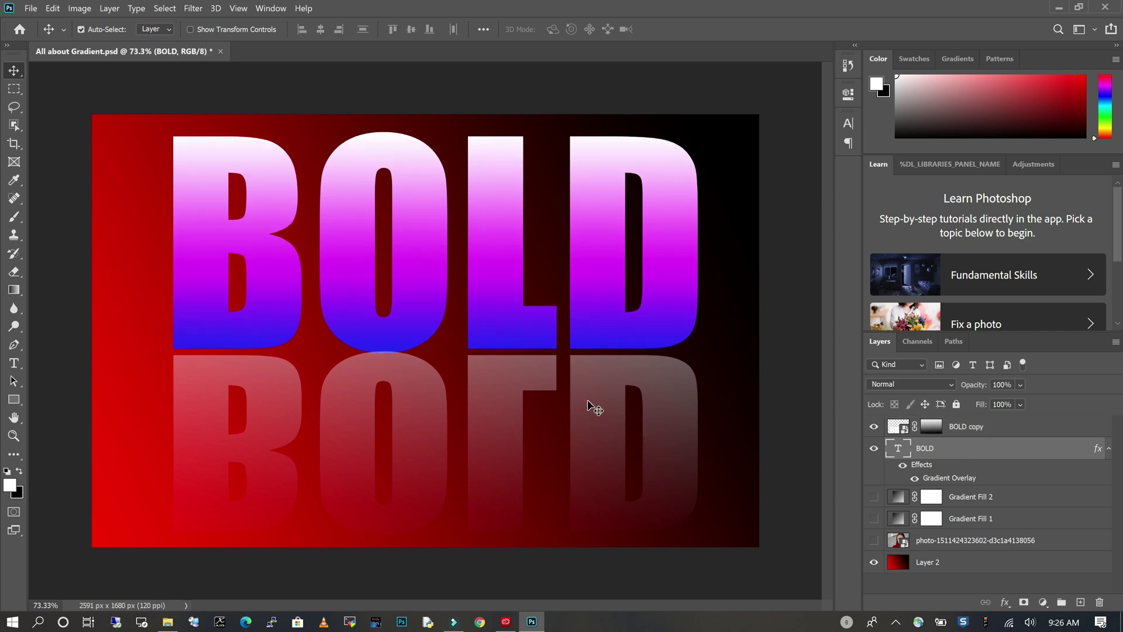
key(Up)
key(Up)
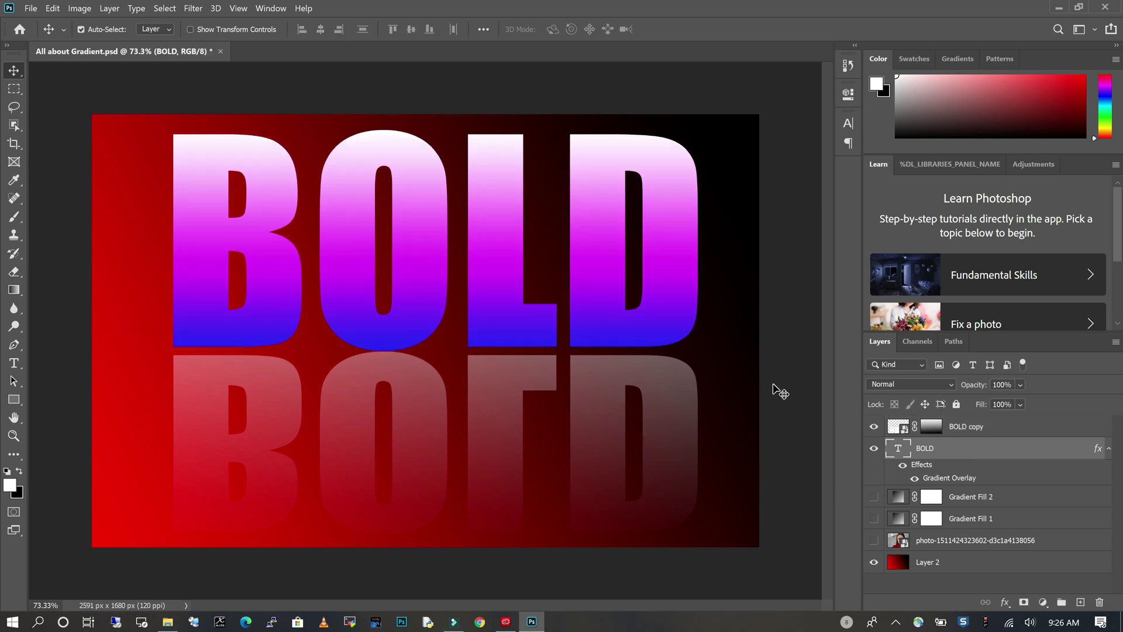